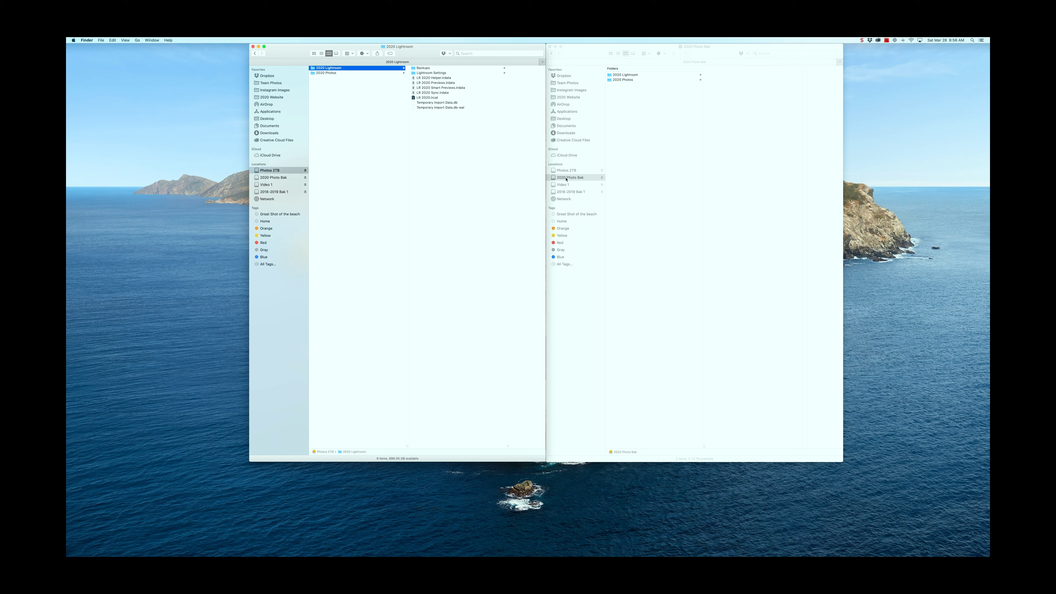
- Browse the working drive's 2020 Photos to the 2020-01-01 boxing folder and the backup's 2020 Lightroom folder
click(625, 75)
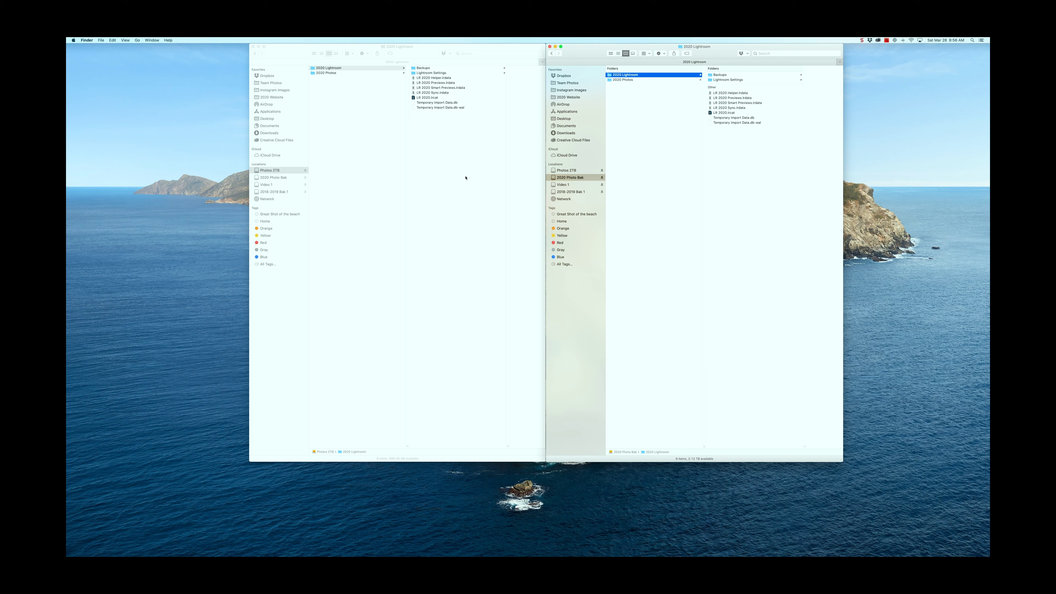
click(262, 172)
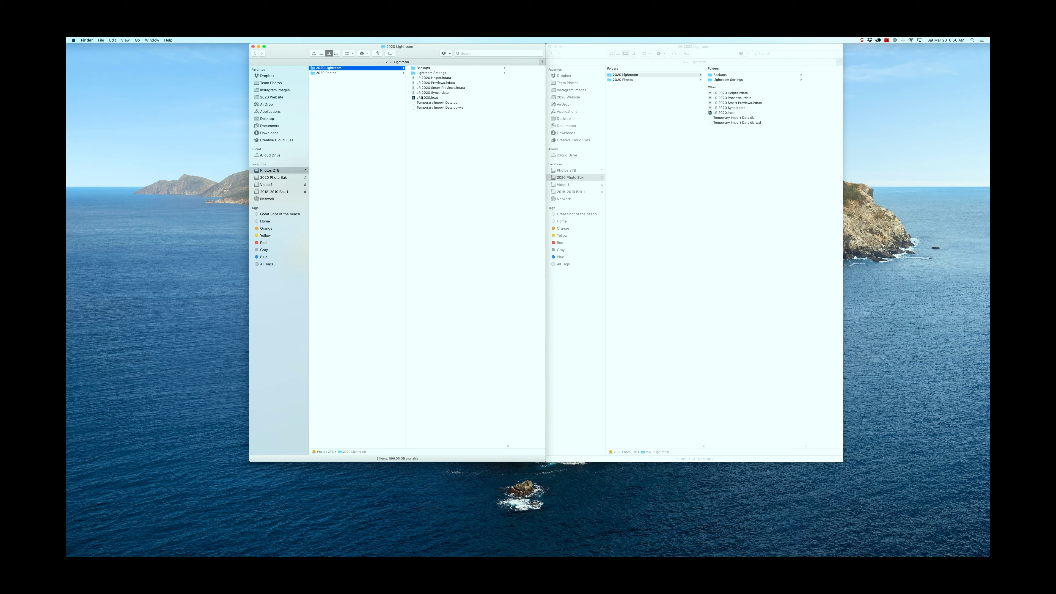
click(331, 74)
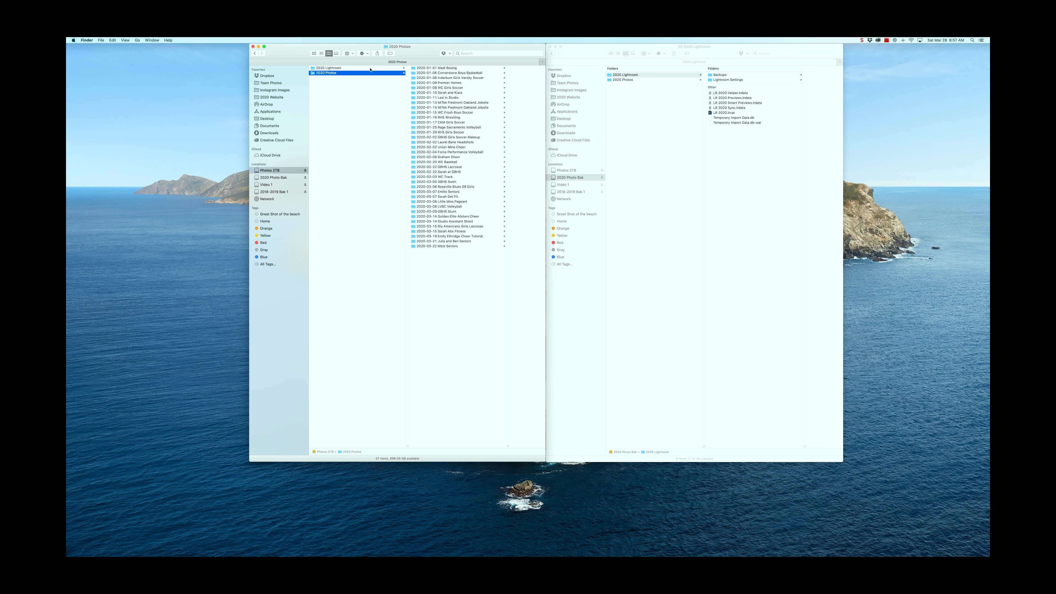
click(414, 69)
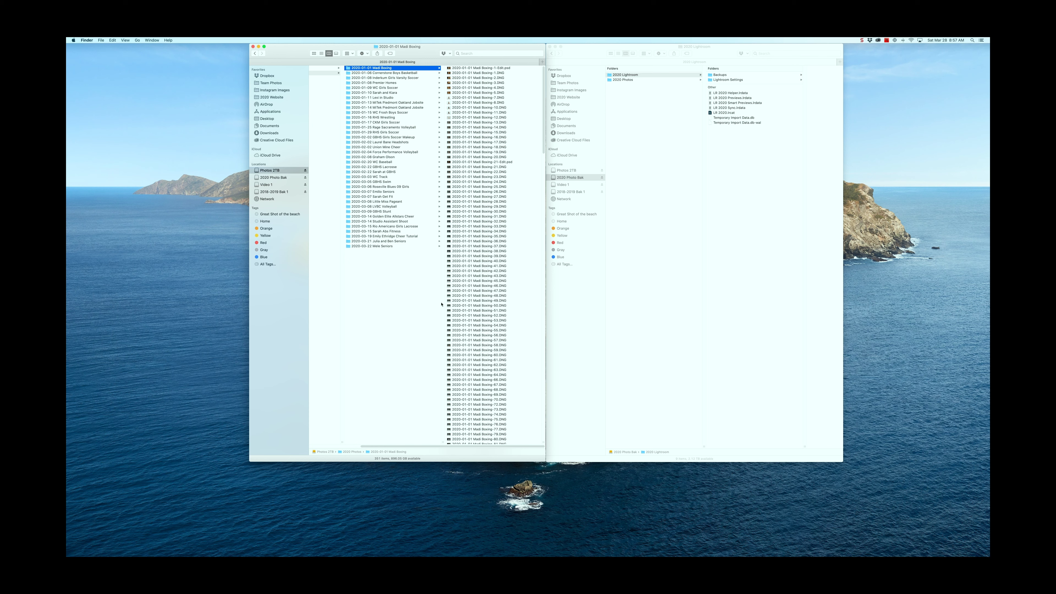
scroll(399, 374, left, 5)
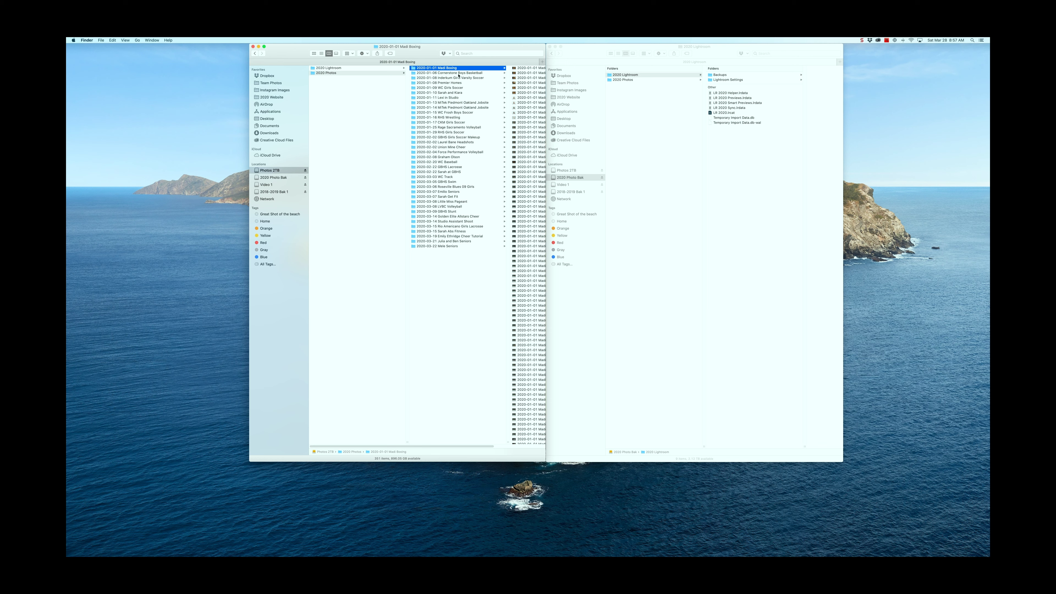
click(556, 178)
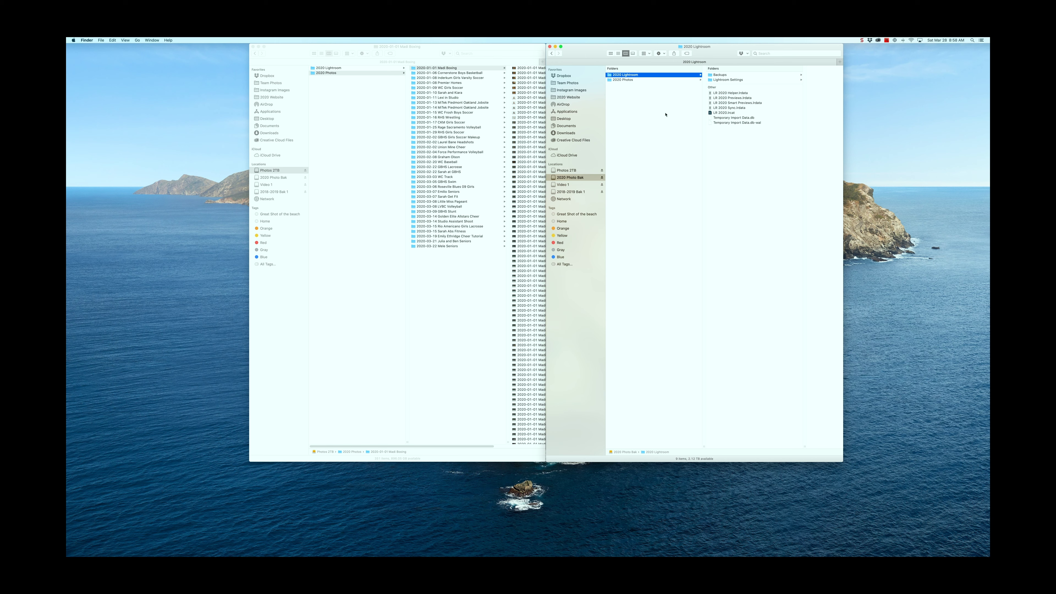
- Copy the 2020-03-22 seniors shoot folder into the backup drive's 2020 Photos folder
click(627, 81)
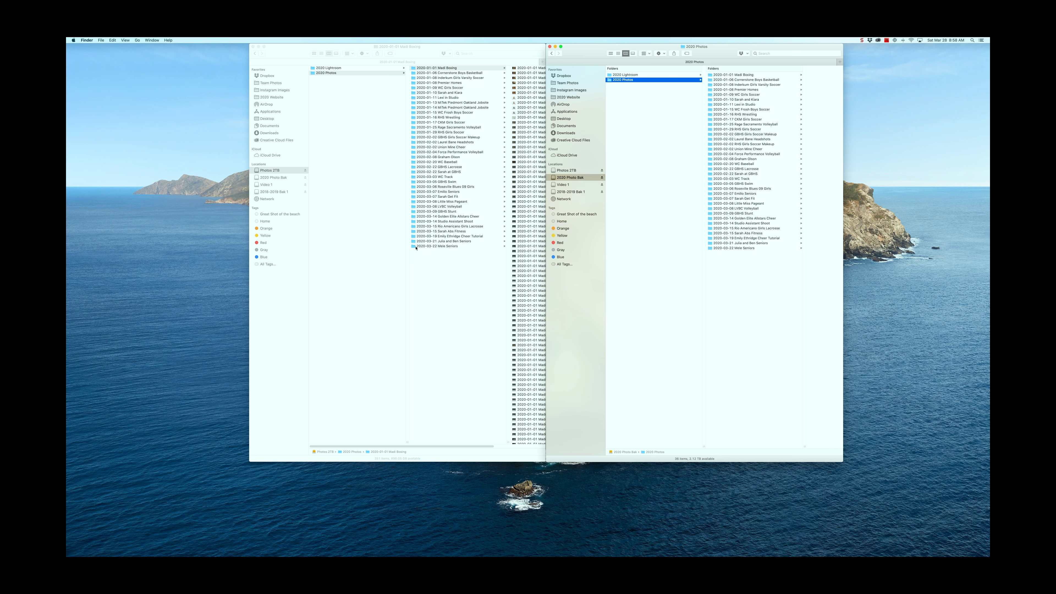
click(415, 248)
click(415, 247)
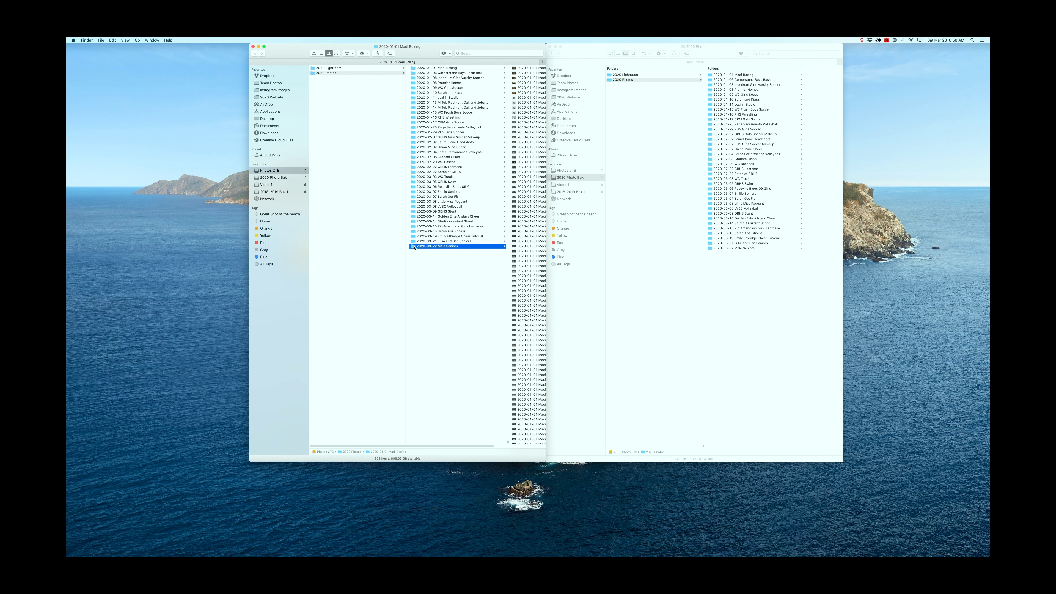
mouse_move(348, 247)
mouse_down()
mouse_move(536, 213)
mouse_move(617, 144)
mouse_move(638, 79)
mouse_move(503, 148)
mouse_move(352, 247)
mouse_up()
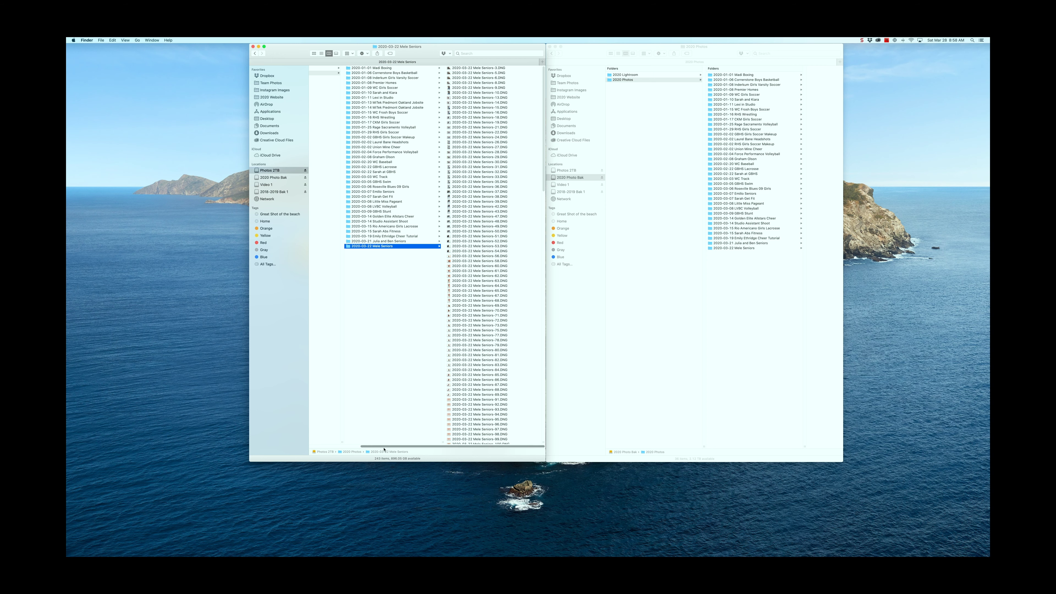
drag(416, 446, 364, 446)
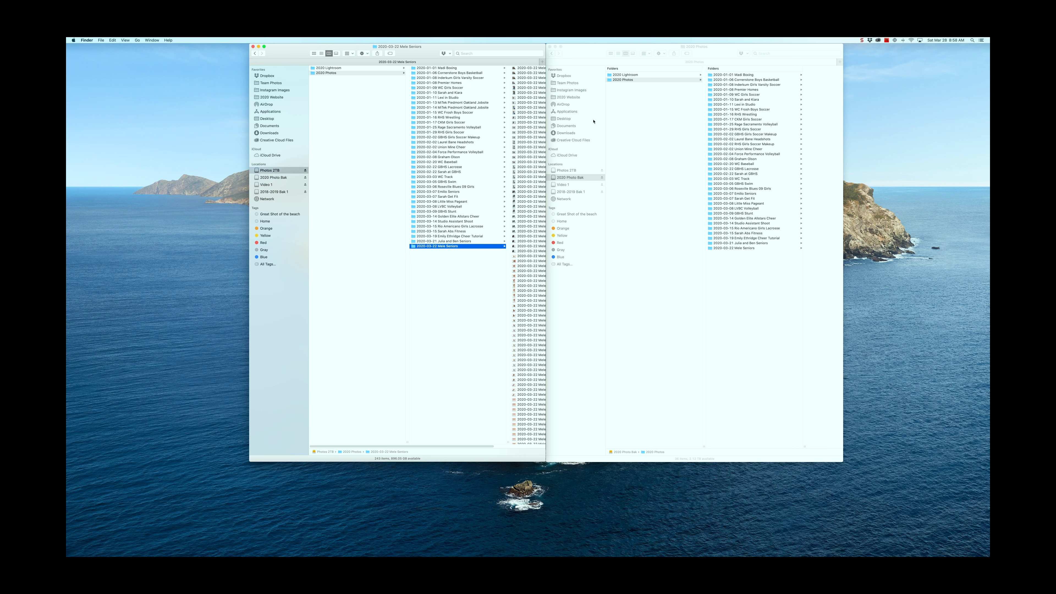
click(623, 75)
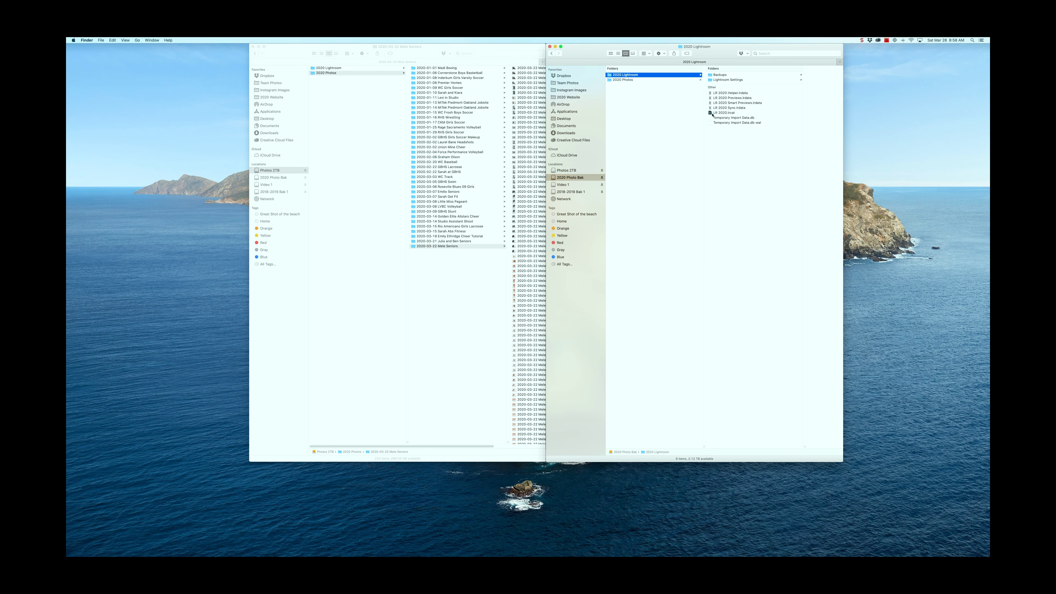
click(610, 80)
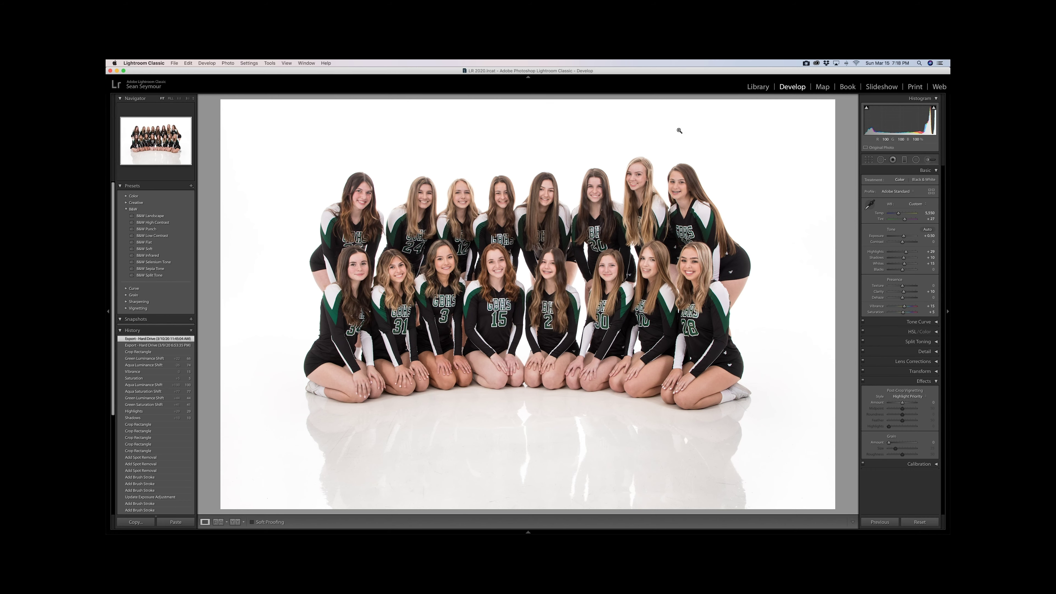
- Switch to Library and start an import from the EOS_DIGITAL card, copying as DNG to Photos 2TB
click(758, 87)
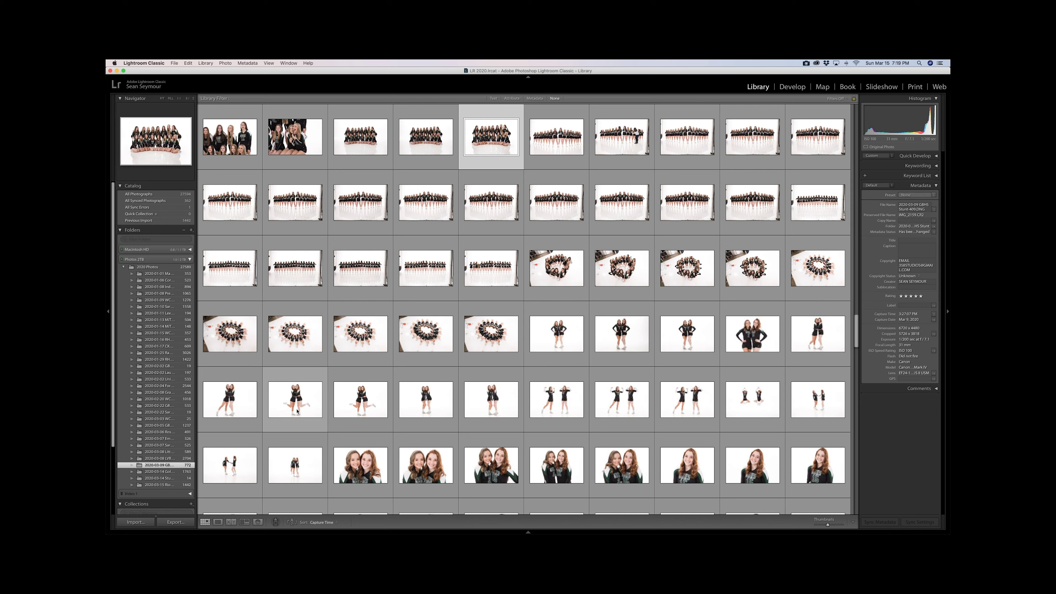
click(140, 523)
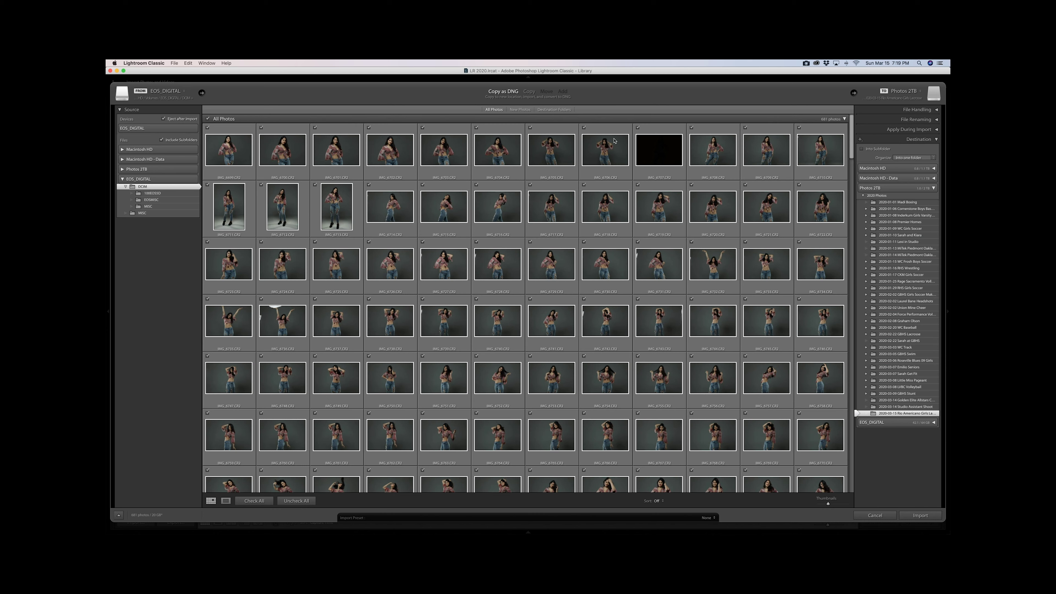
- Uncheck the dark frame IMG_6707, leaving 680 photos checked, and review the thumbnails
click(638, 129)
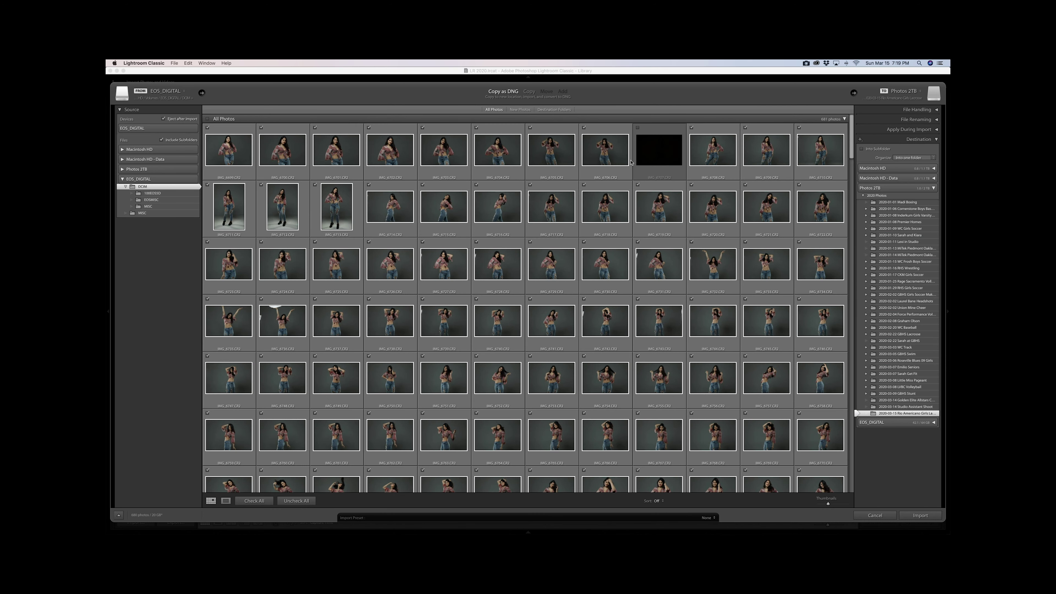
scroll(601, 183, down, 3)
scroll(602, 183, down, 9)
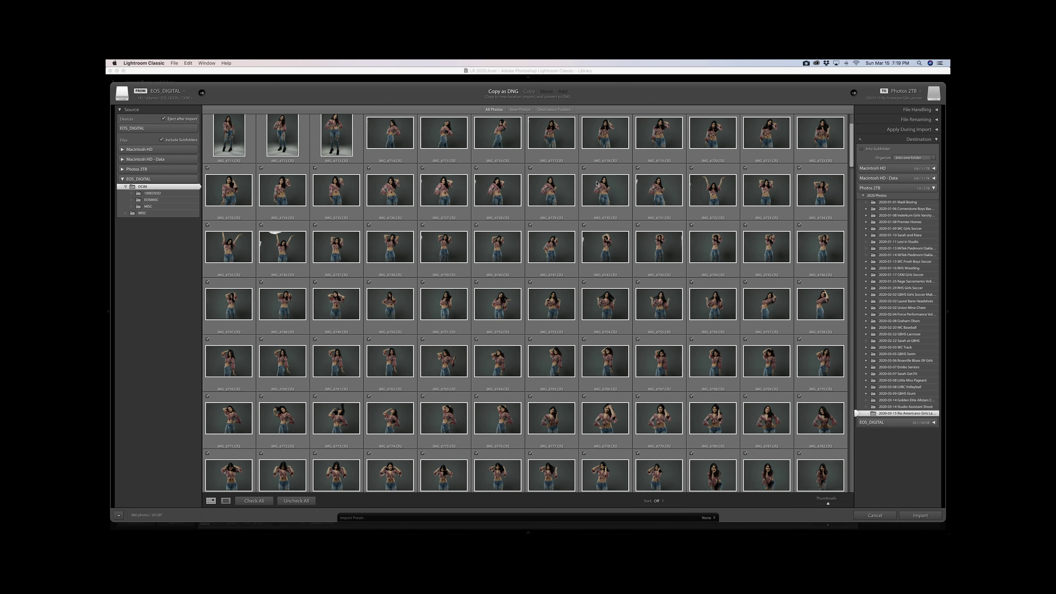
scroll(591, 190, down, 12)
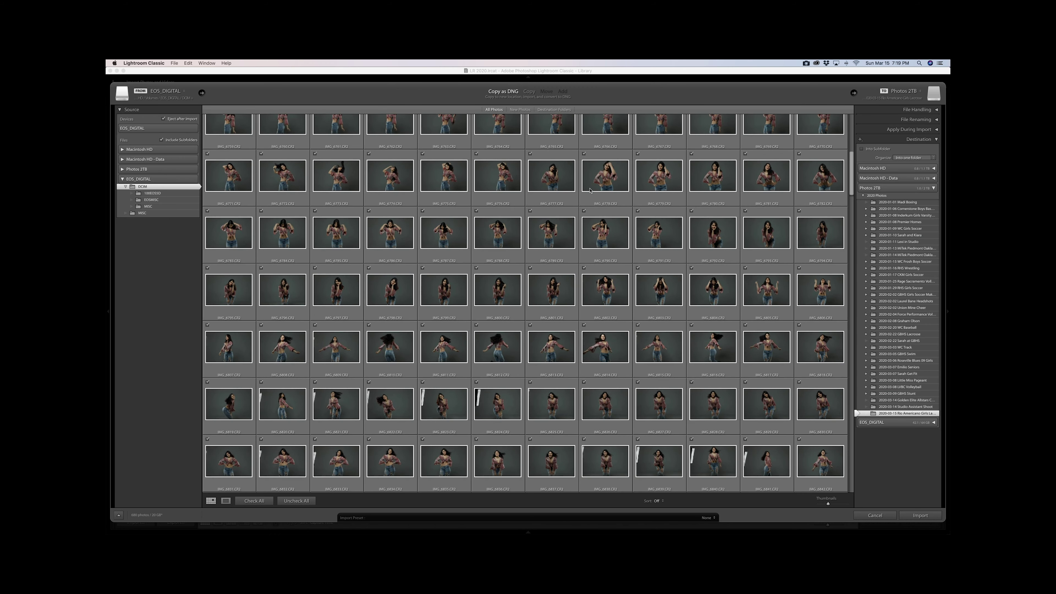
scroll(590, 190, down, 3)
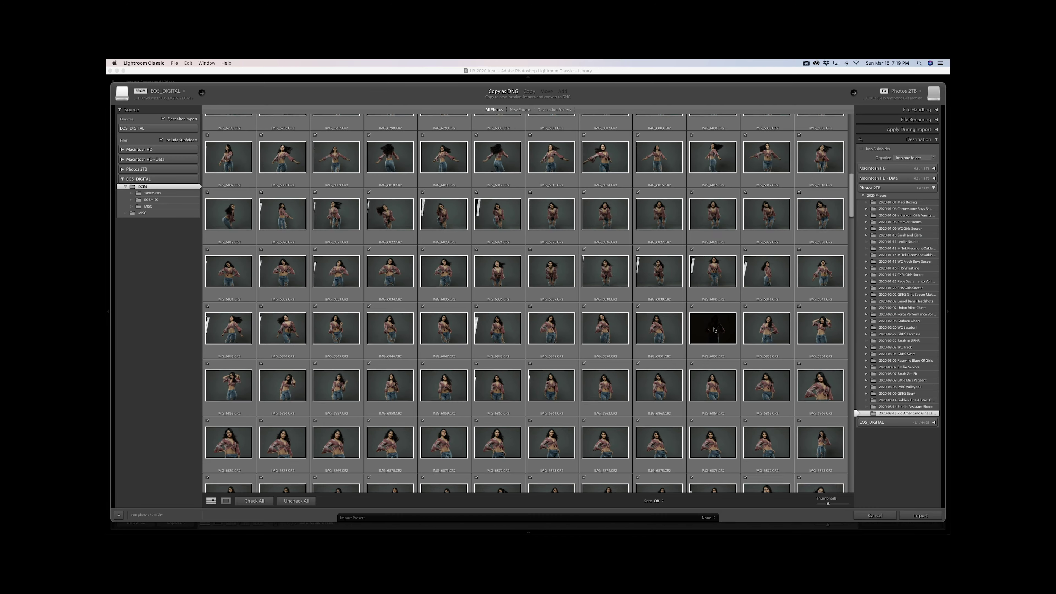
scroll(699, 320, down, 15)
scroll(675, 308, down, 20)
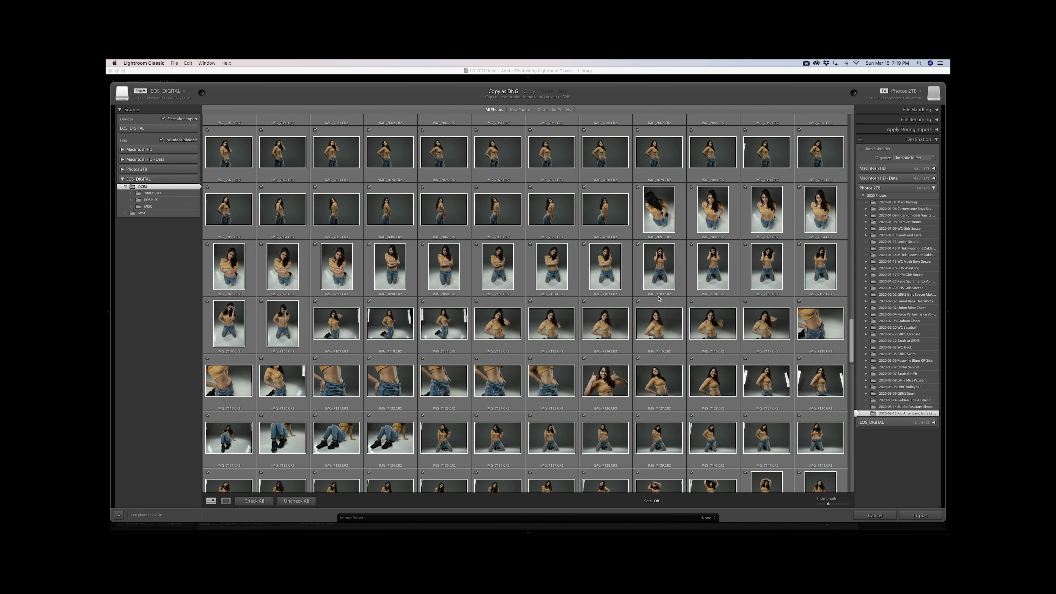
scroll(658, 299, up, 20)
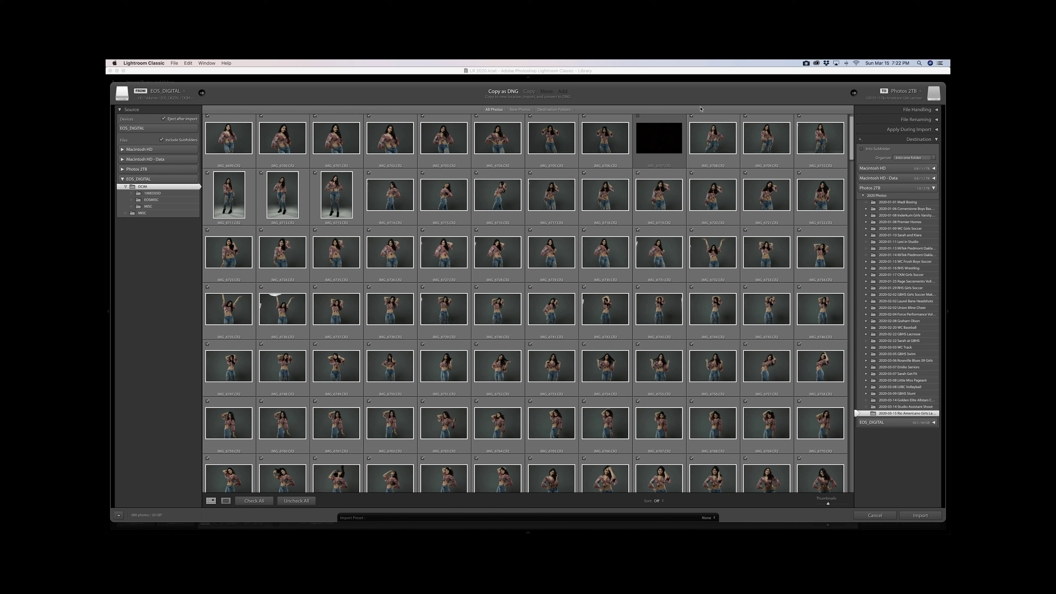
click(902, 96)
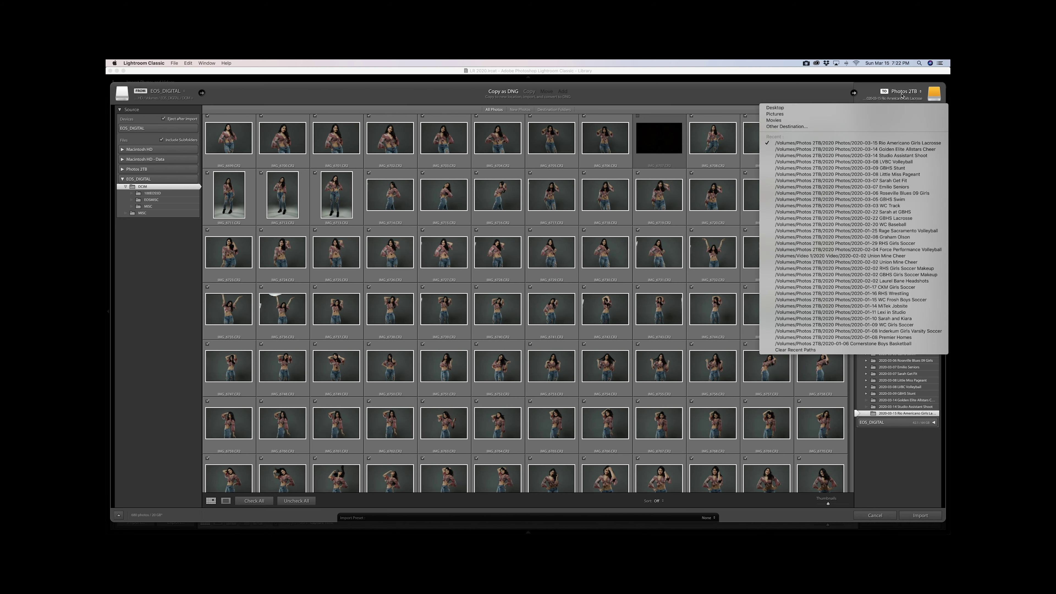
- Create a new 2020-03-15 Abs Fitness folder inside 2020 Photos and choose it as the import destination
click(802, 126)
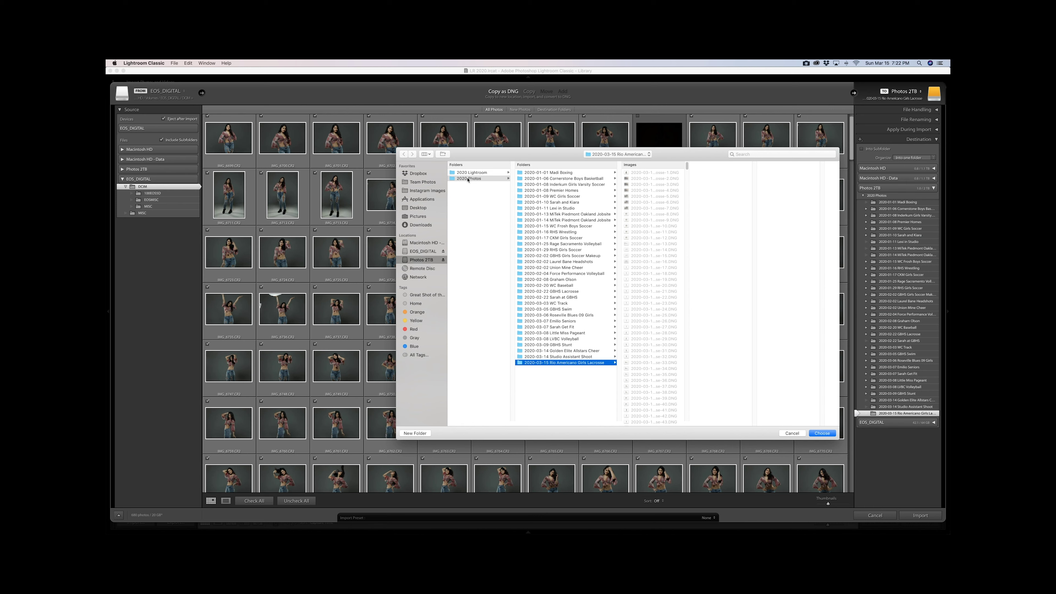
click(468, 179)
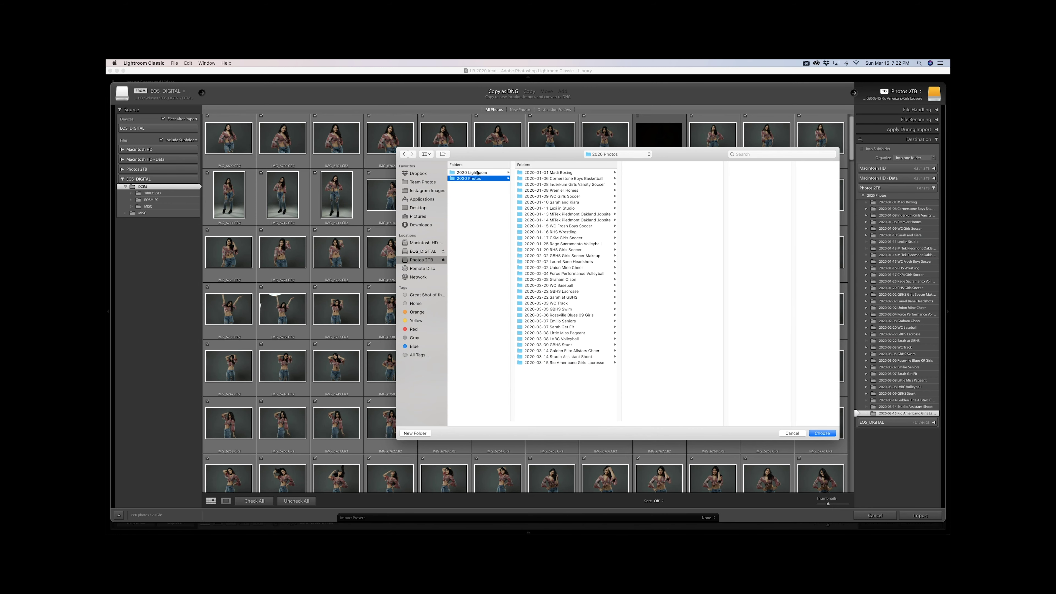
click(477, 173)
click(475, 178)
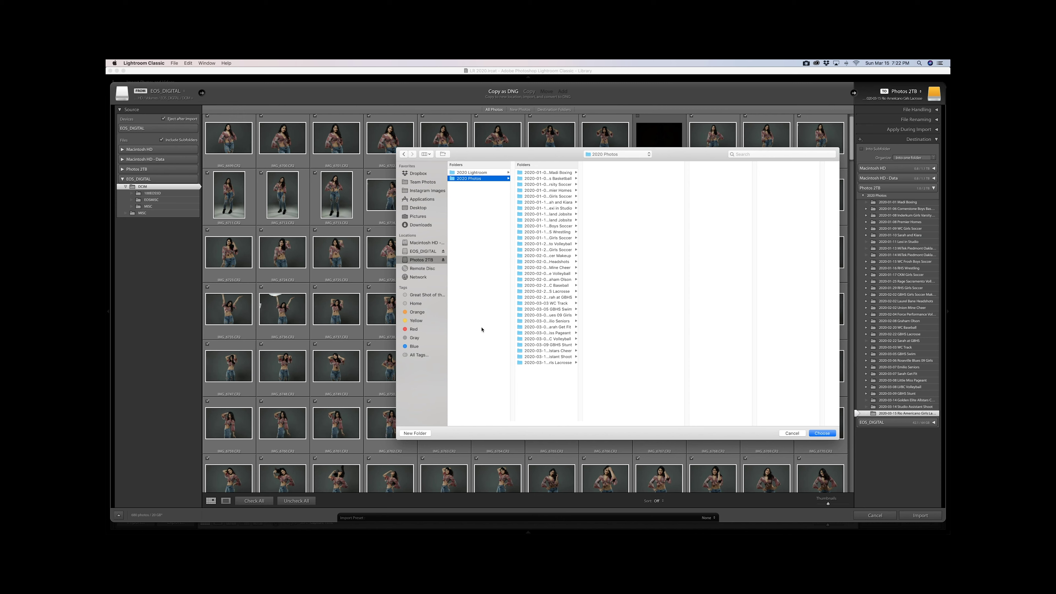
click(415, 433)
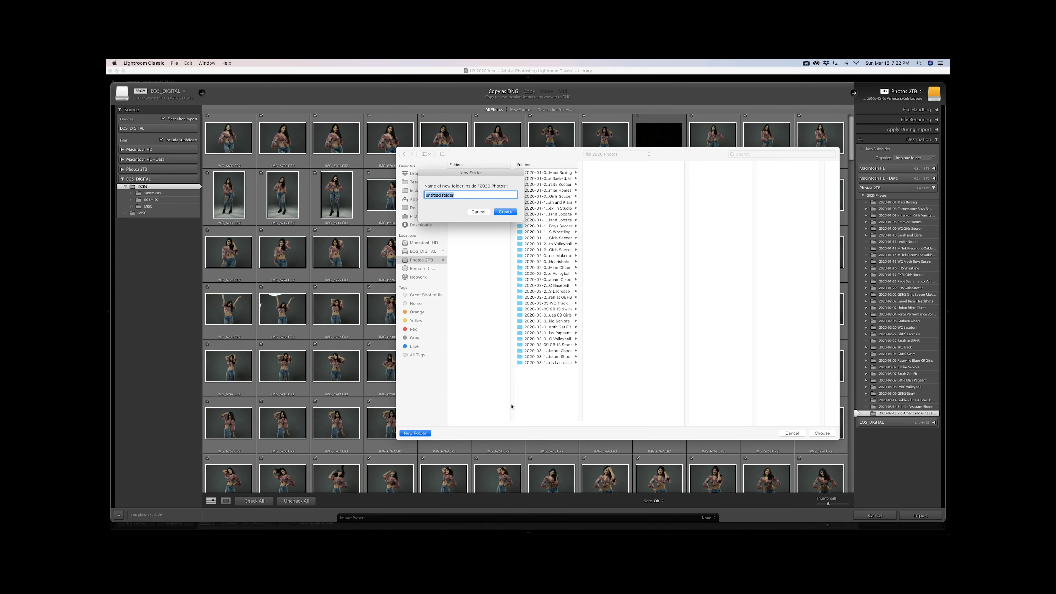
text(20)
text(Abs Fitness Sacramento CA)
key(BackSpace)
key(BackSpace)
key(BackSpace)
key(BackSpace)
key(BackSpace)
key(BackSpace)
key(BackSpace)
key(BackSpace)
key(BackSpace)
key(BackSpace)
key(BackSpace)
key(BackSpace)
key(BackSpace)
triple_click(489, 195)
click(502, 210)
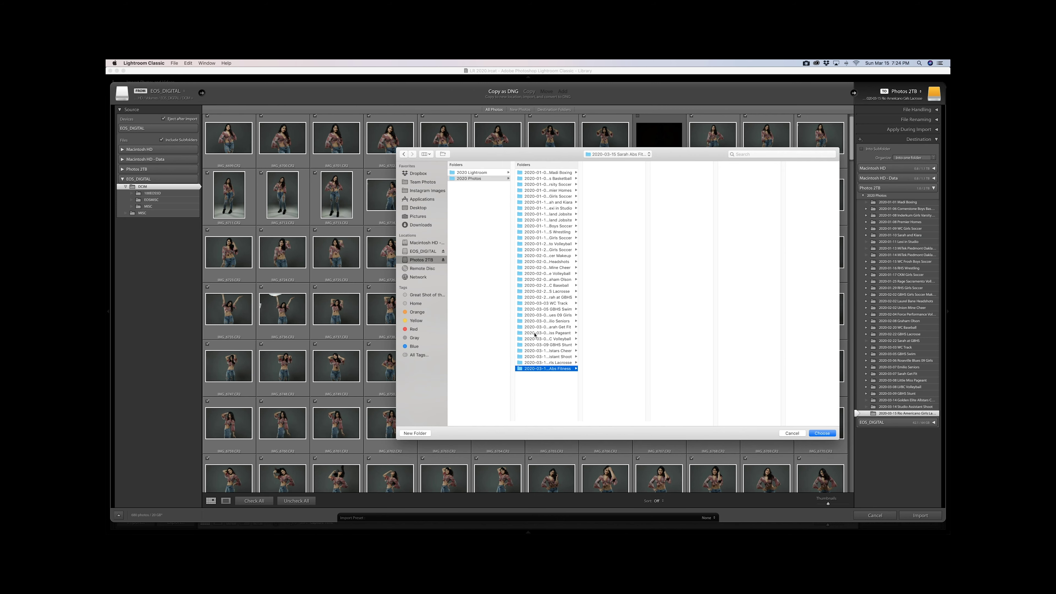
double_click(580, 424)
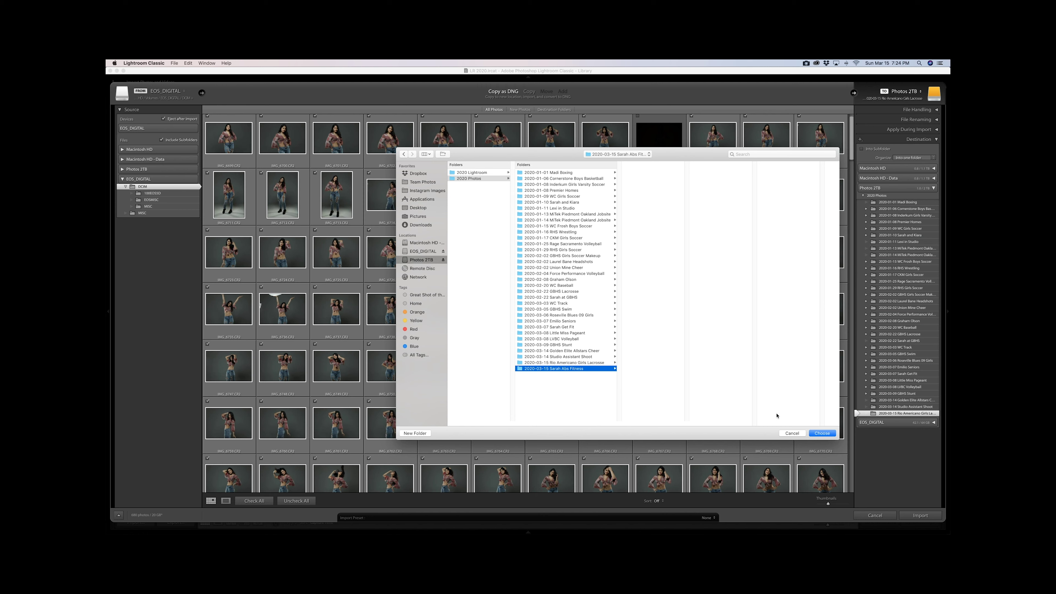
click(821, 434)
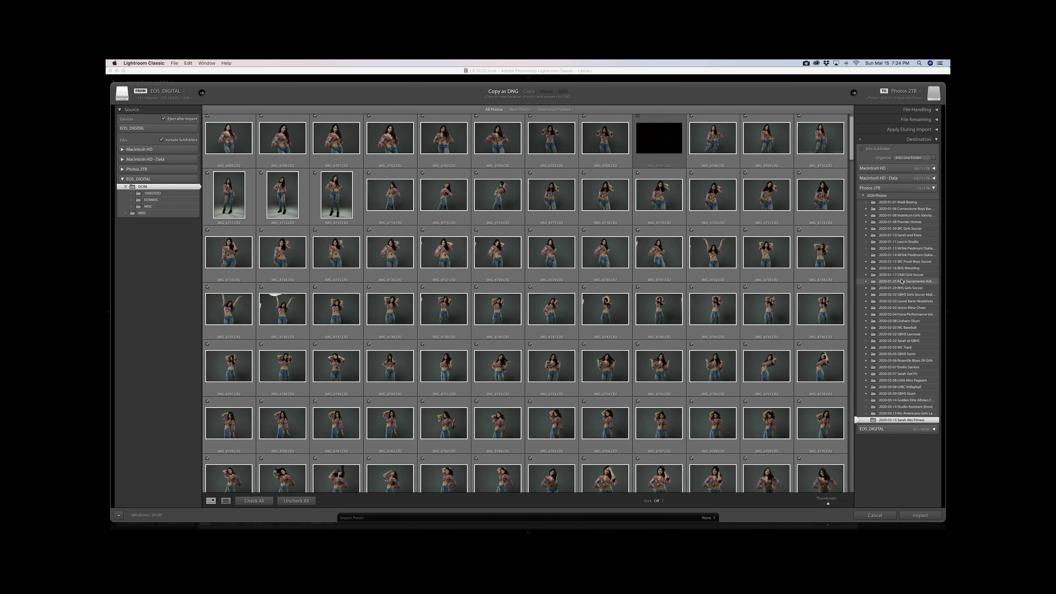
- Expand File Handling and File Renaming, then exclude the black frame IMG_6707 from import
click(937, 110)
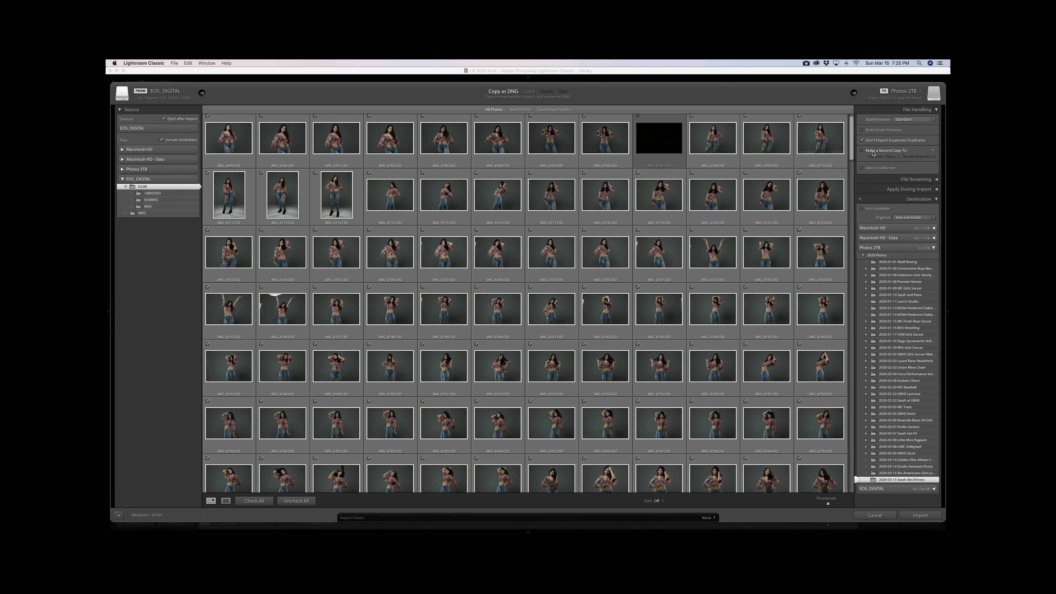
click(917, 179)
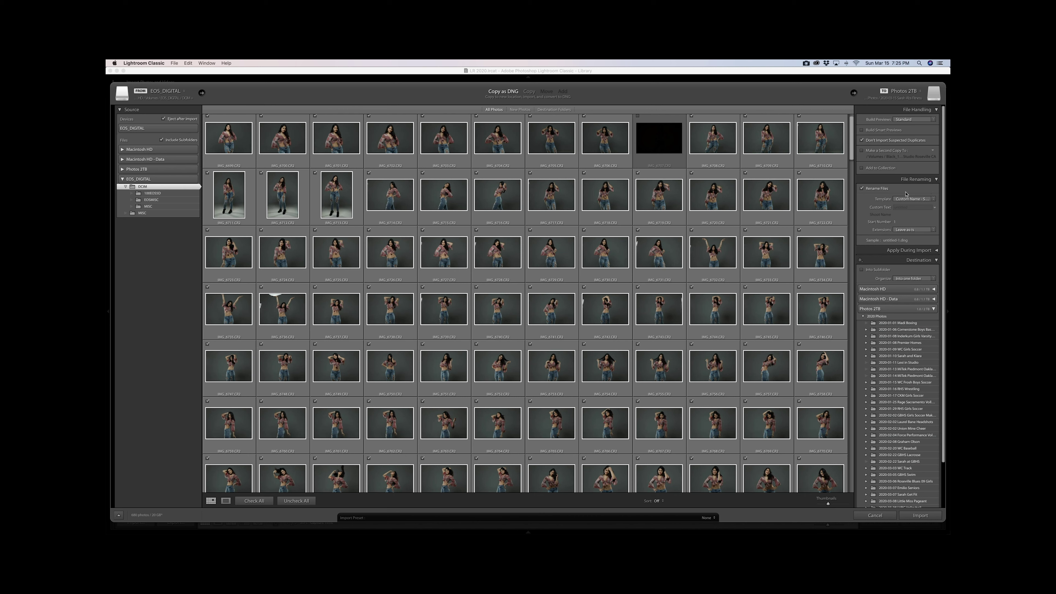
click(935, 201)
click(915, 199)
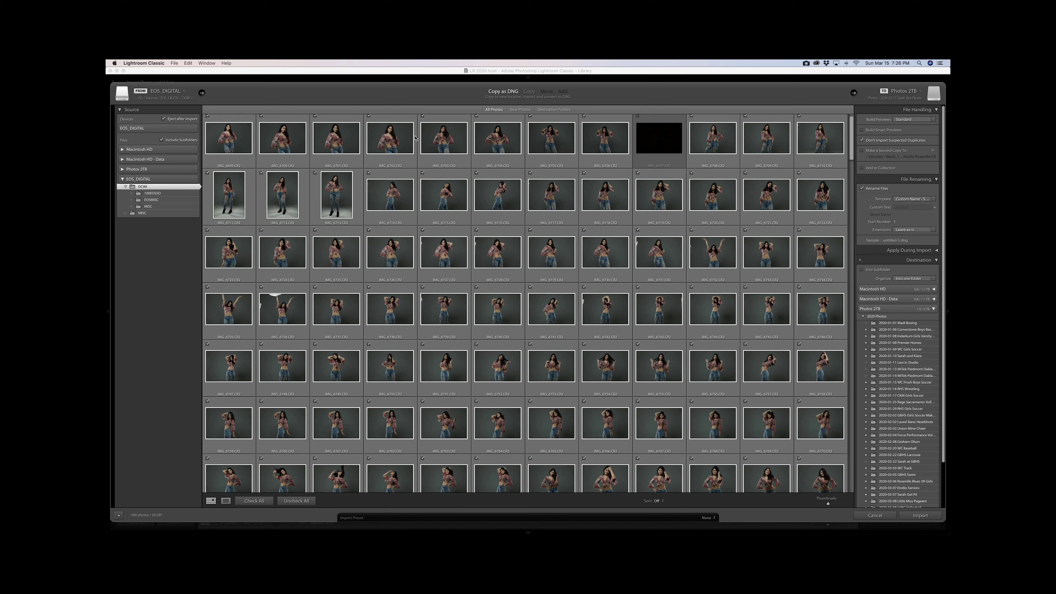
click(236, 124)
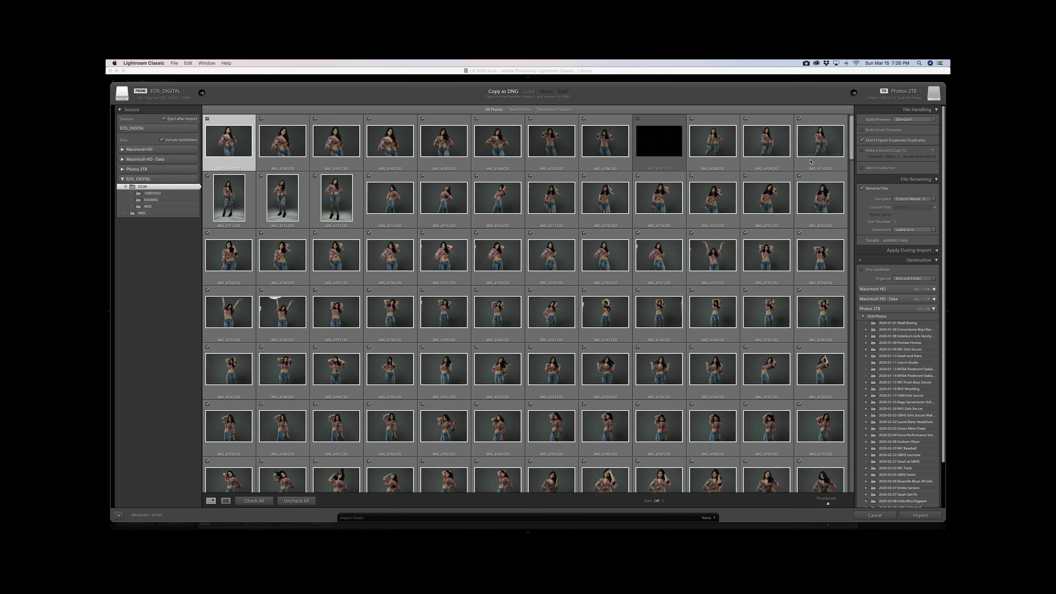
shift+click(810, 161)
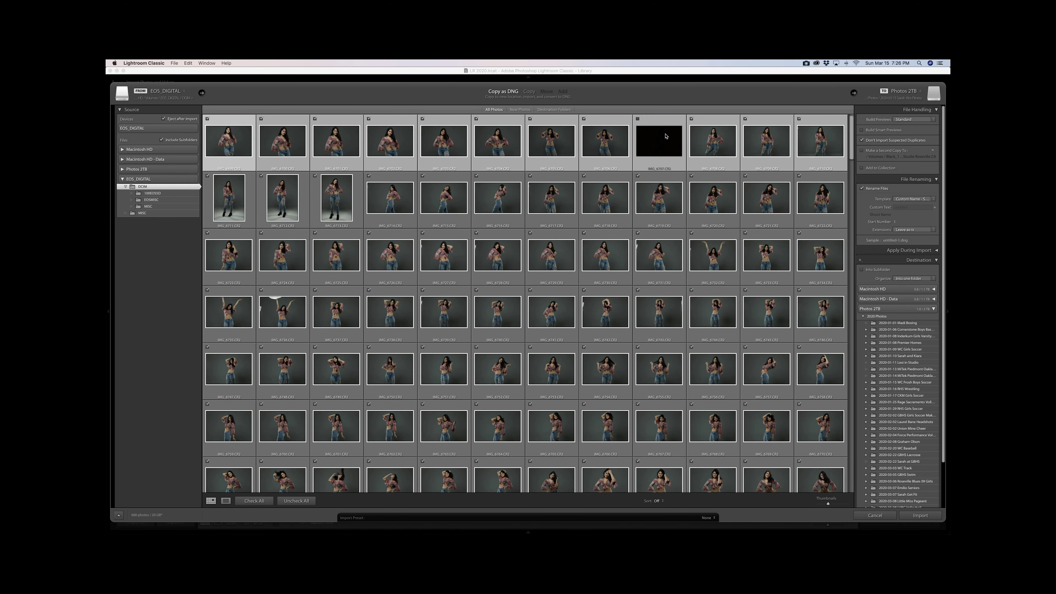
super+click(659, 123)
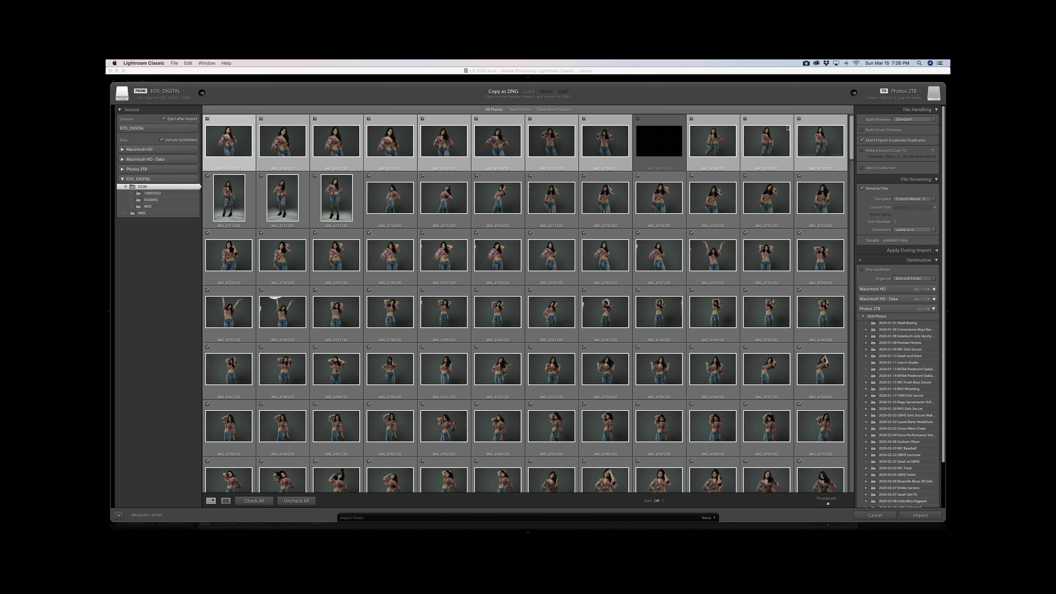
- Use the Custom Name - Sequence template with the pasted dated shoot title as custom text
click(906, 207)
click(931, 200)
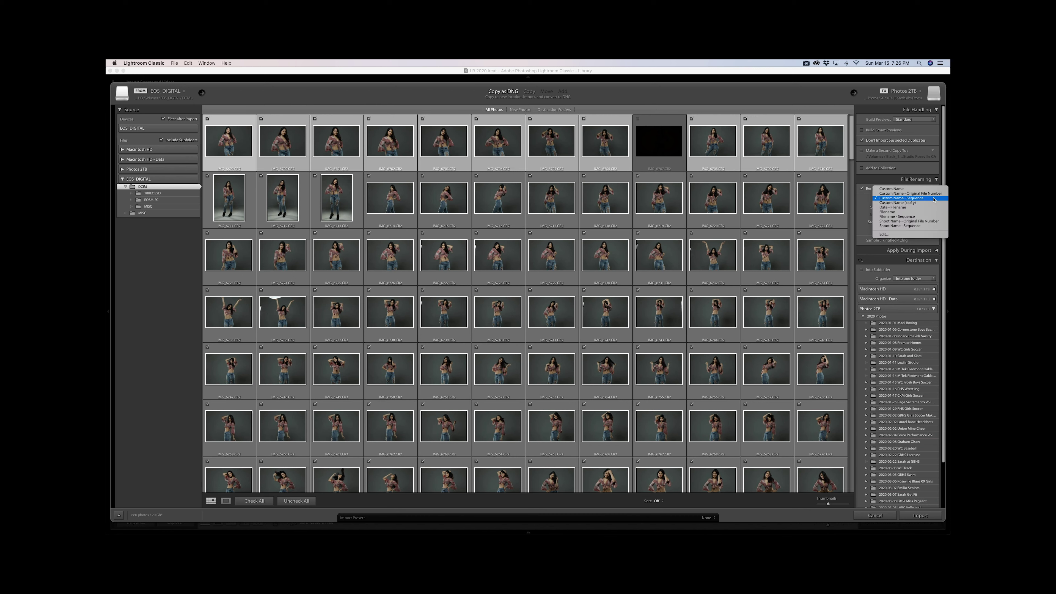
click(923, 199)
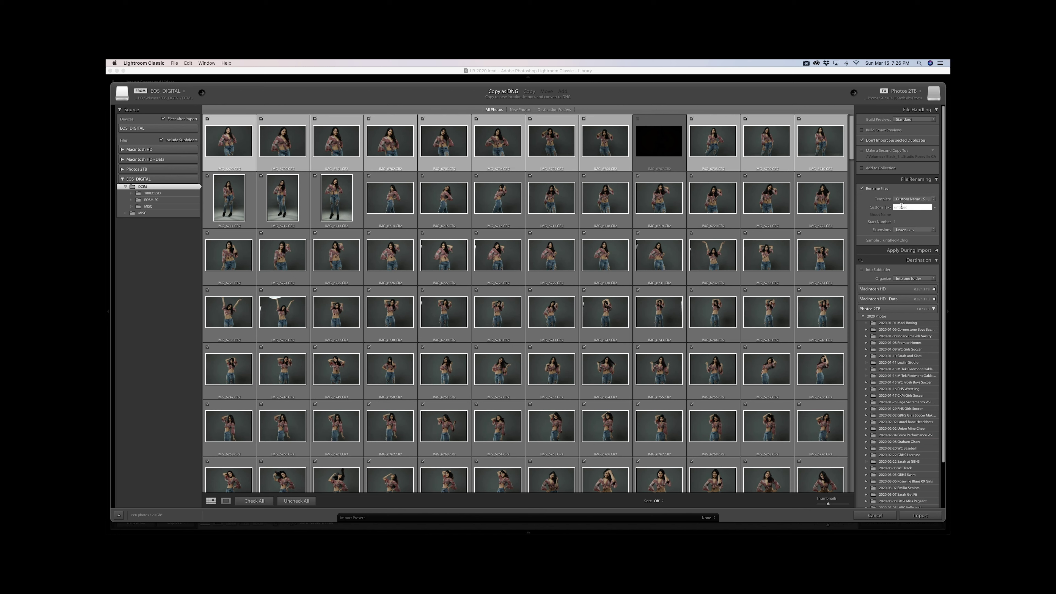
key(super+v)
key(Home)
key(Right)
key(Right)
key(Right)
key(Right)
key(Right)
click(903, 223)
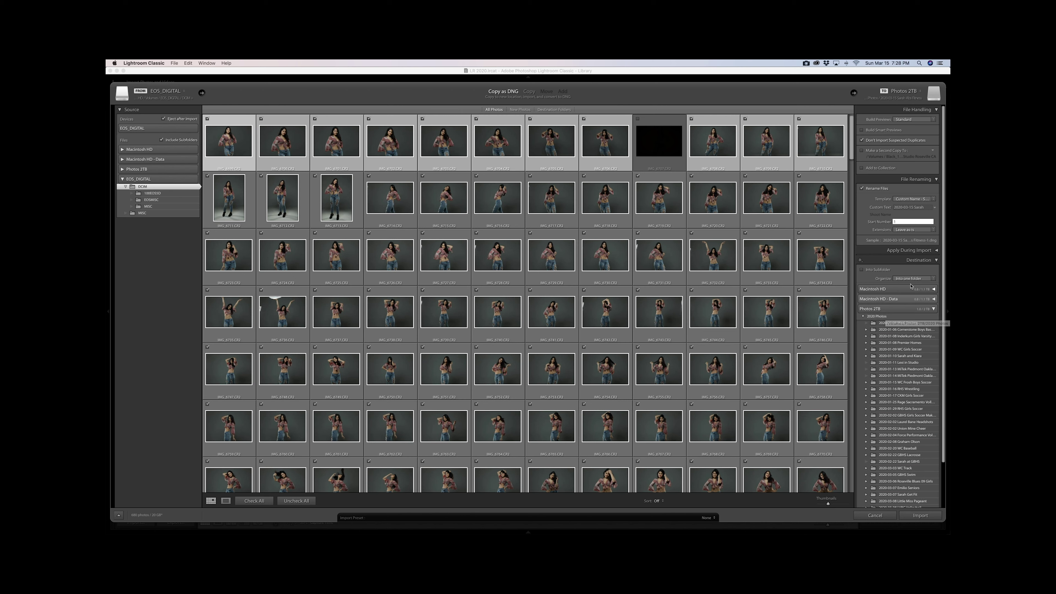
- Leave Develop Settings at None under Apply During Import and import the 680 checked photos
click(925, 260)
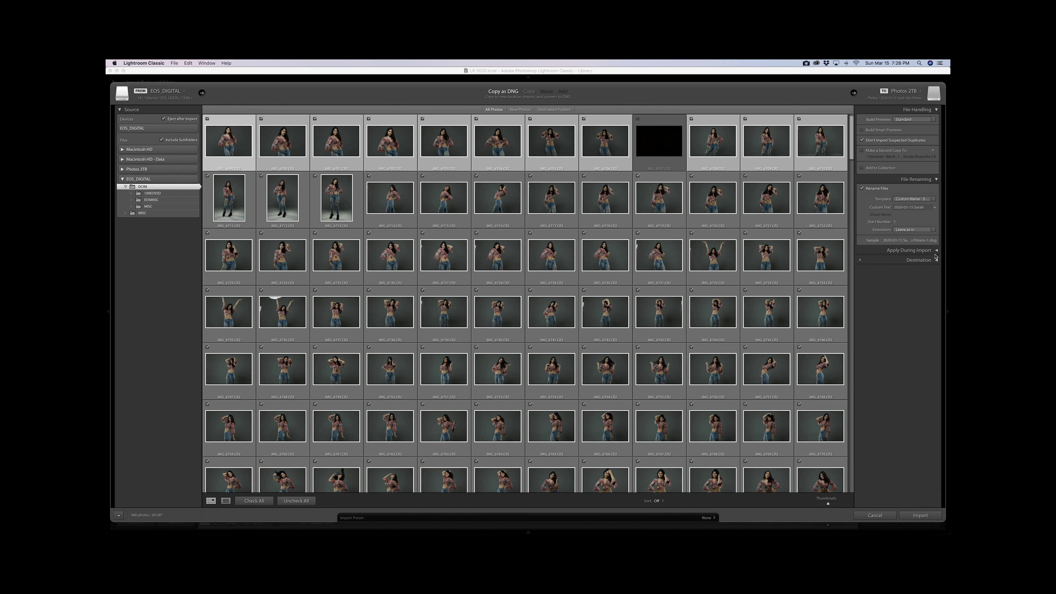
click(936, 251)
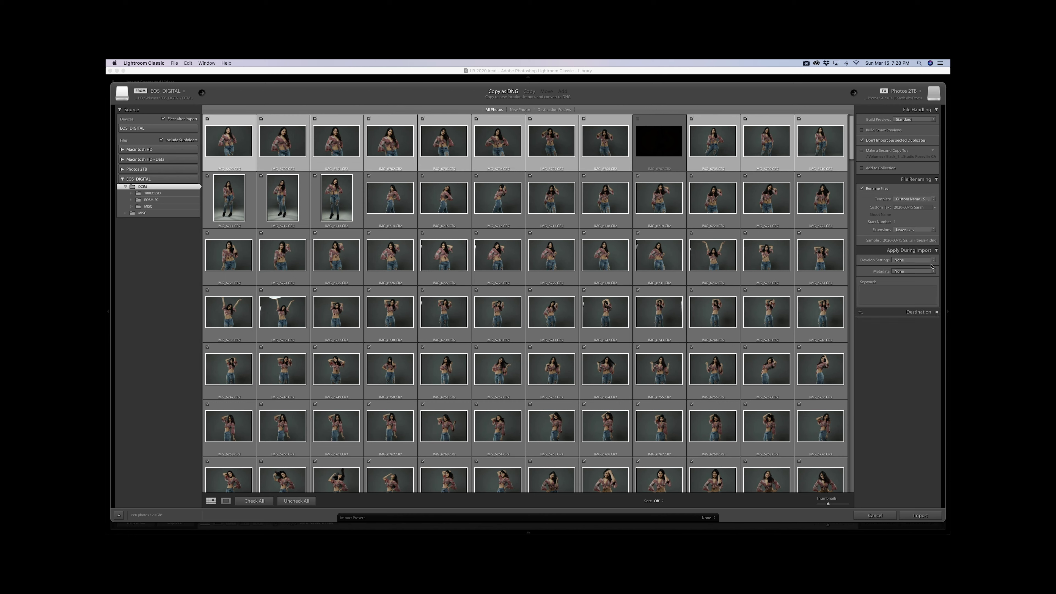
click(933, 261)
click(932, 259)
click(933, 260)
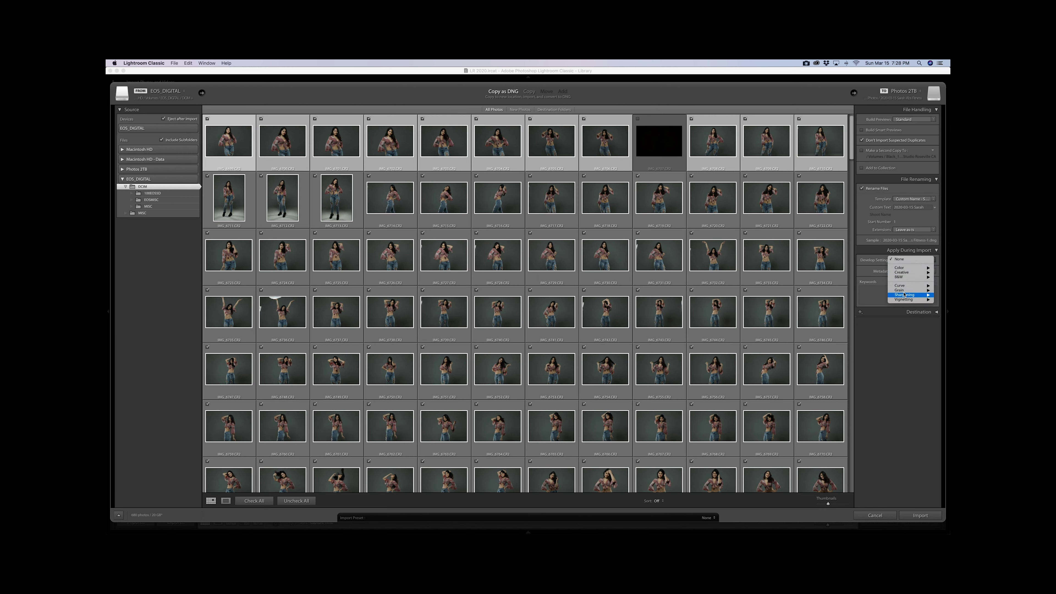
mouse_move(909, 269)
click(910, 260)
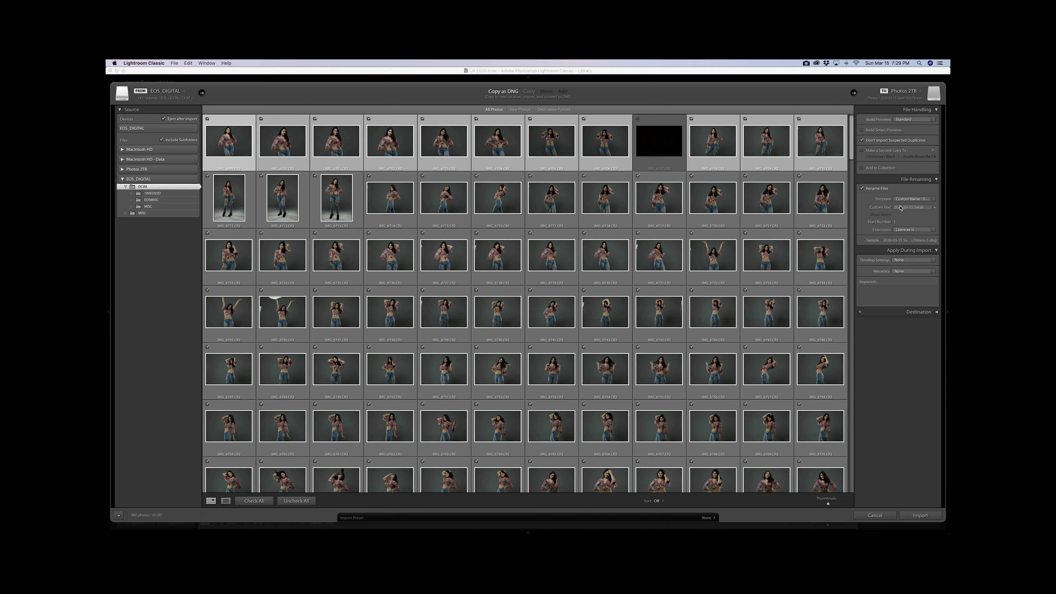
click(909, 516)
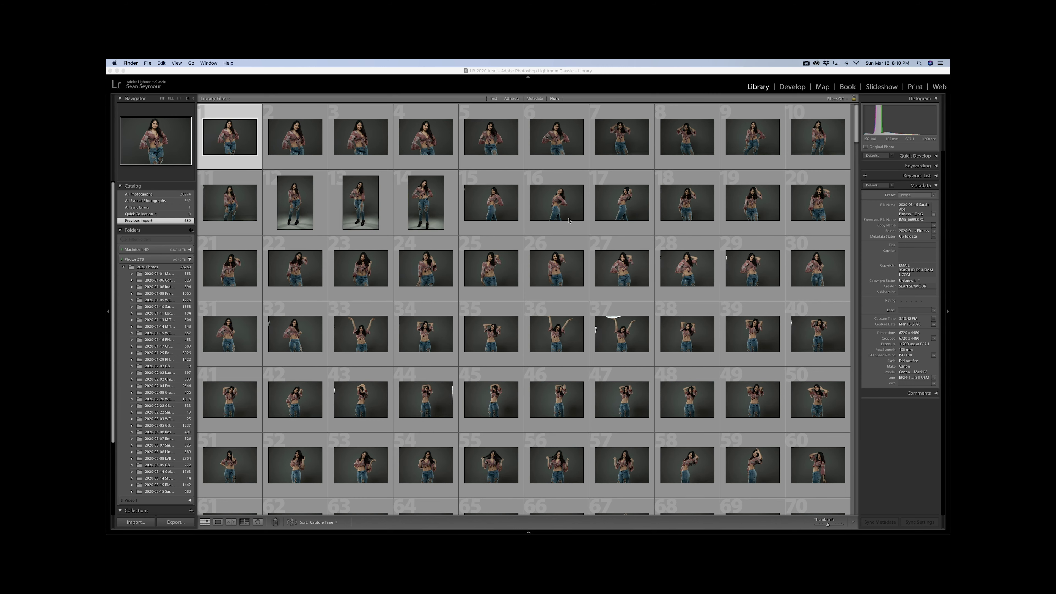
- Enlarge the grid thumbnails and scroll down to photo 107
scroll(569, 221, down, 15)
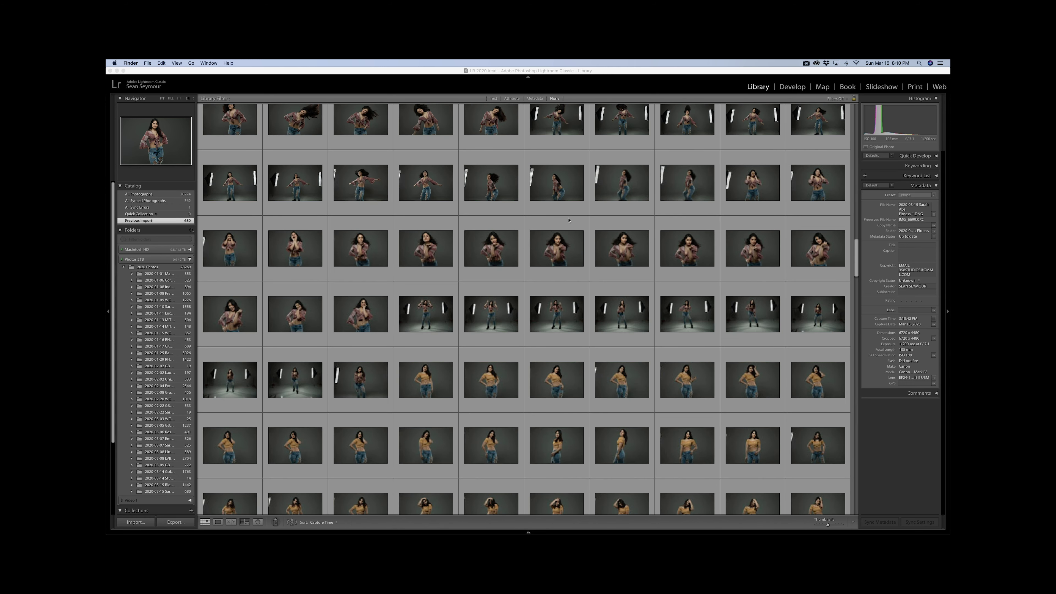
scroll(569, 221, down, 15)
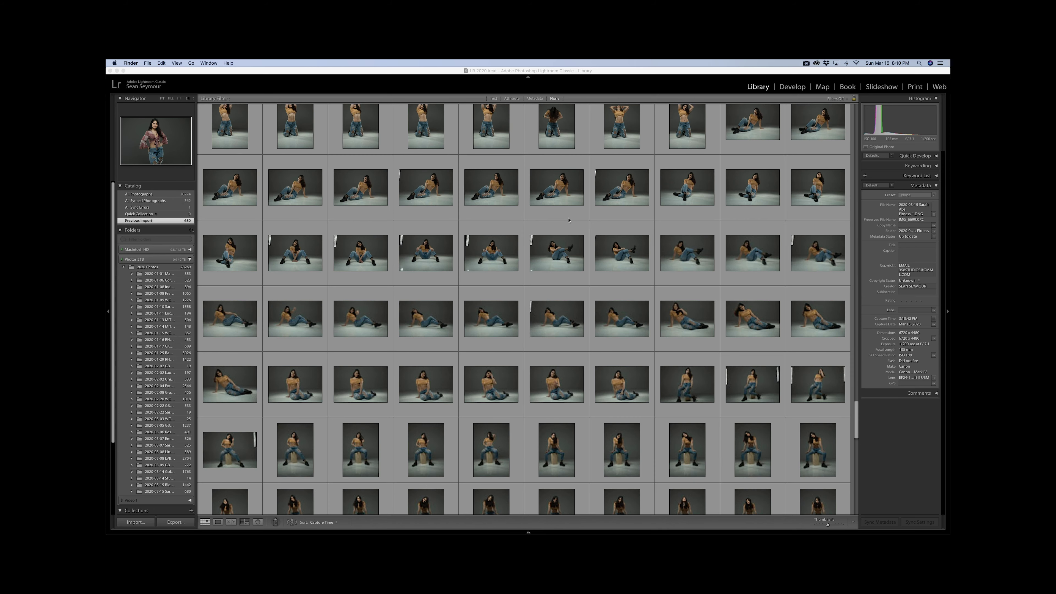
scroll(568, 221, down, 12)
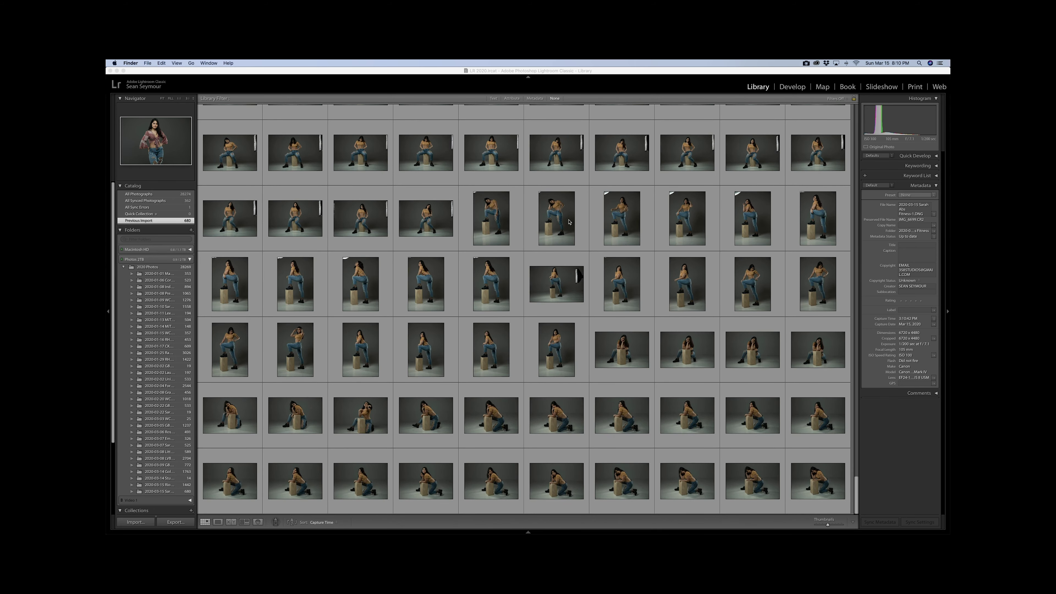
scroll(568, 222, up, 10)
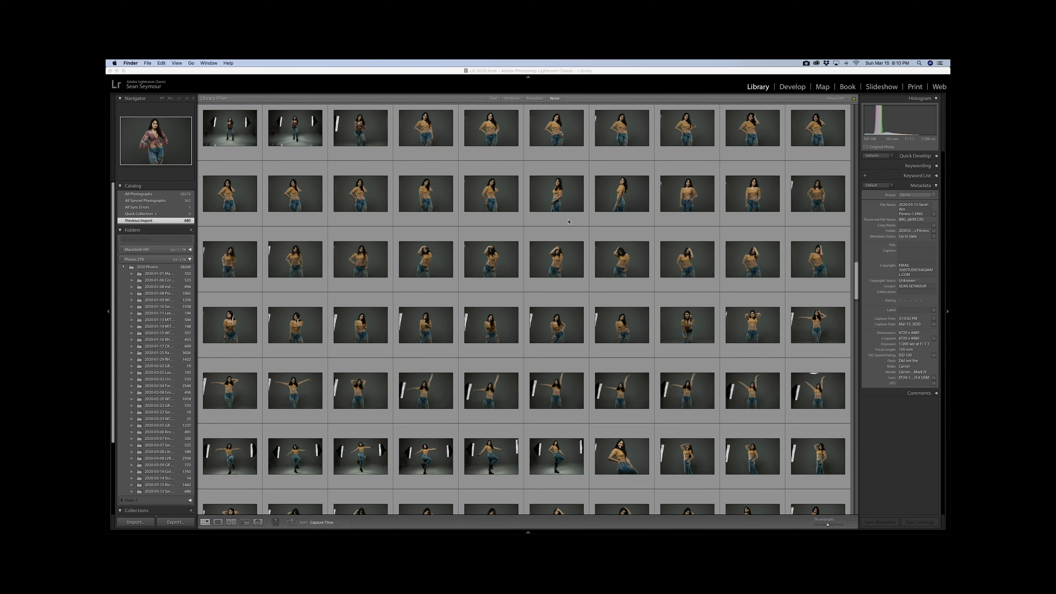
scroll(569, 221, up, 15)
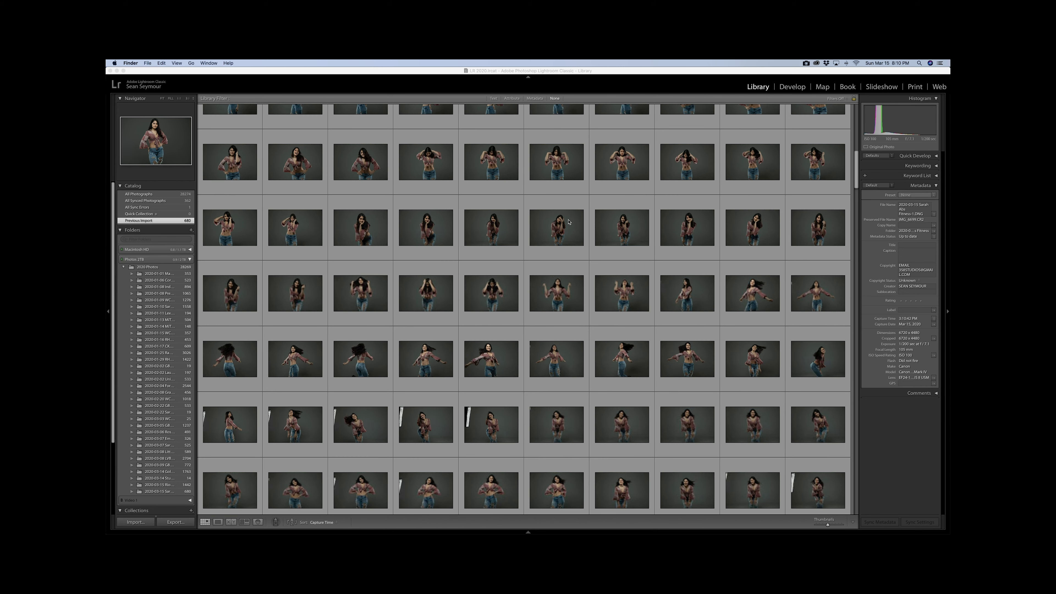
scroll(568, 222, up, 6)
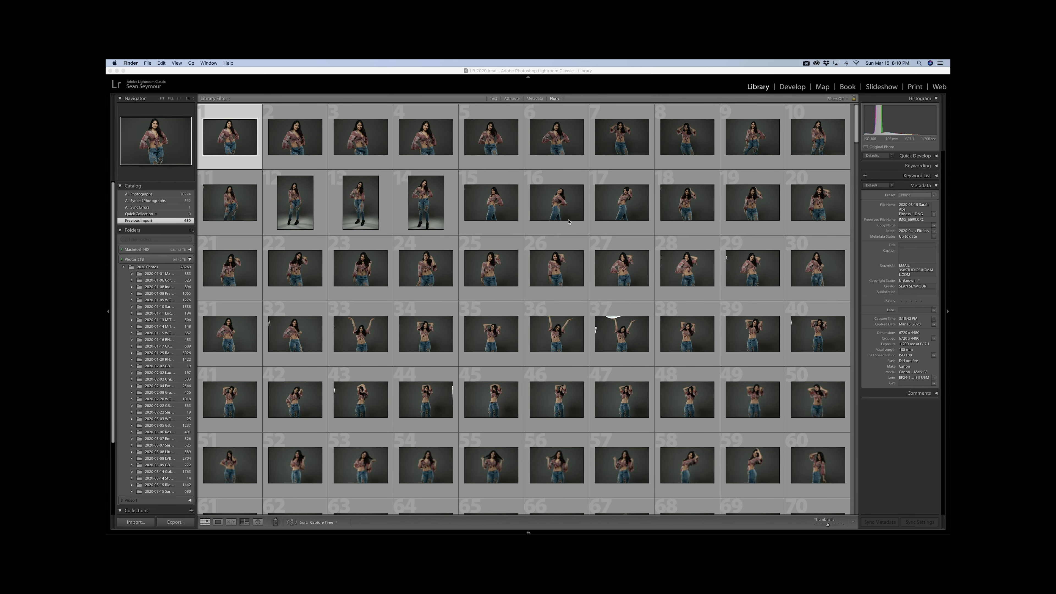
click(319, 180)
key(equal)
key(equal)
key(equal)
scroll(601, 314, down, 3)
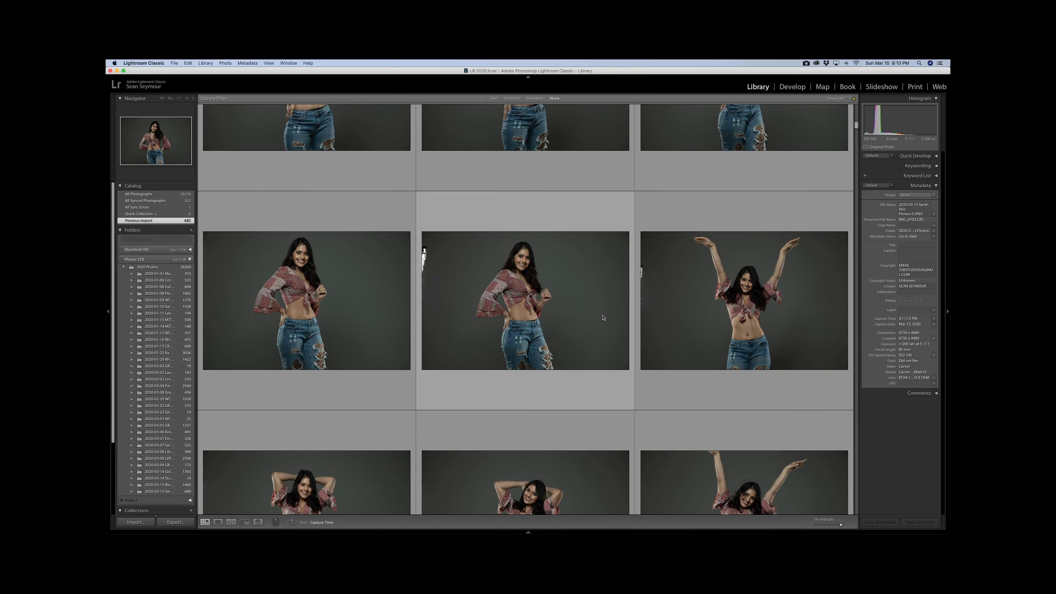
scroll(603, 317, down, 5)
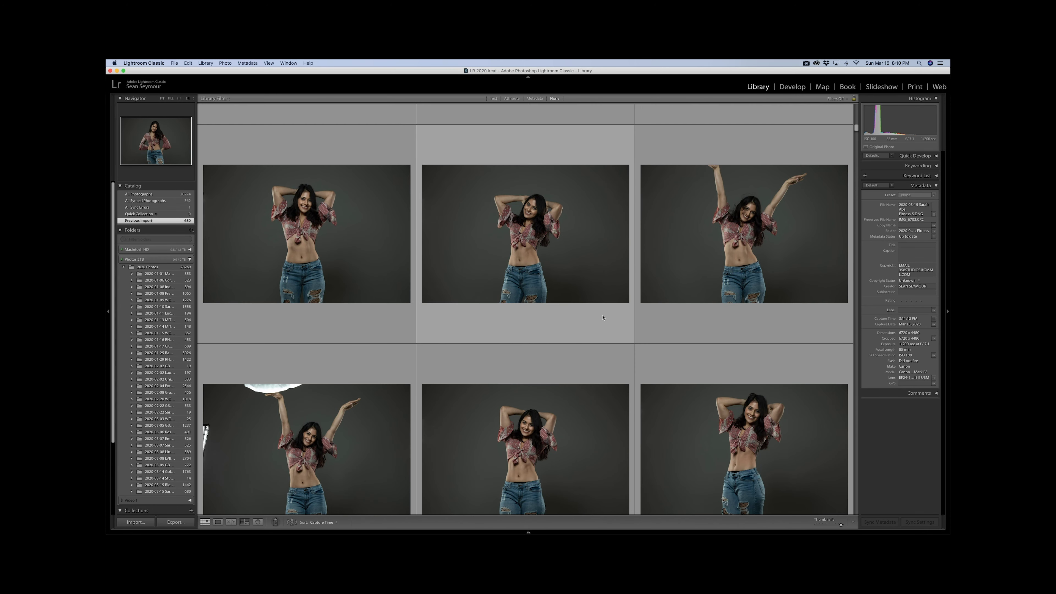
scroll(603, 317, down, 5)
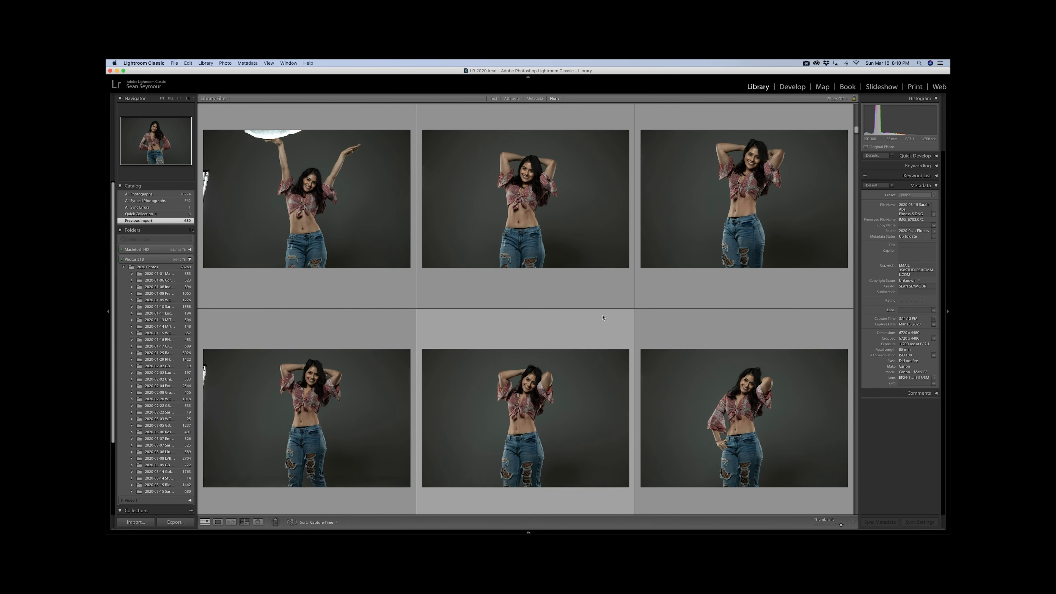
scroll(603, 317, down, 2)
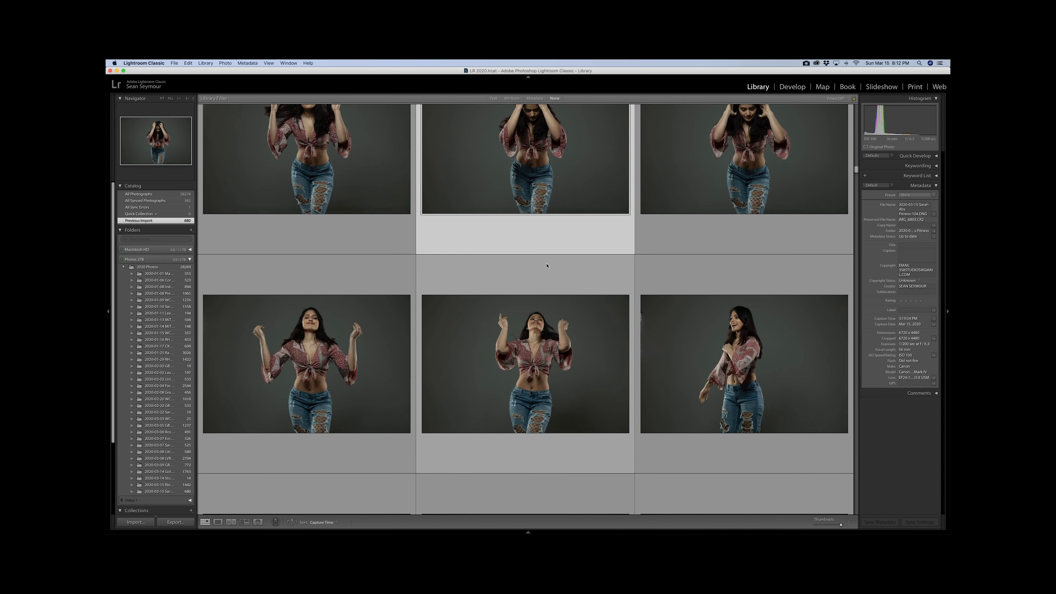
scroll(549, 266, down, 2)
- Flag photos 107 and 108 as rejected
double_click(549, 267)
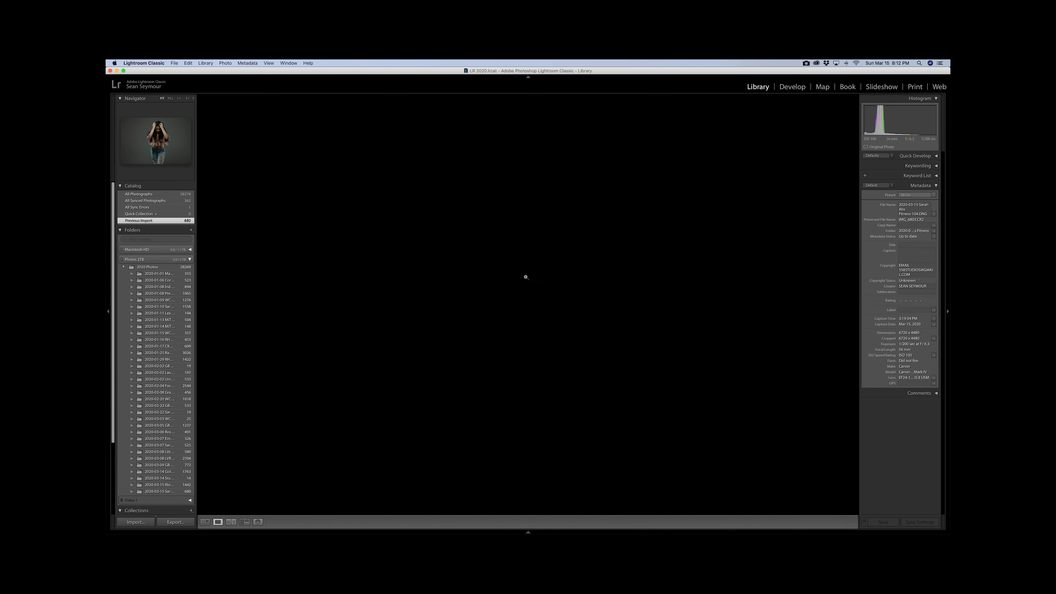
key(x)
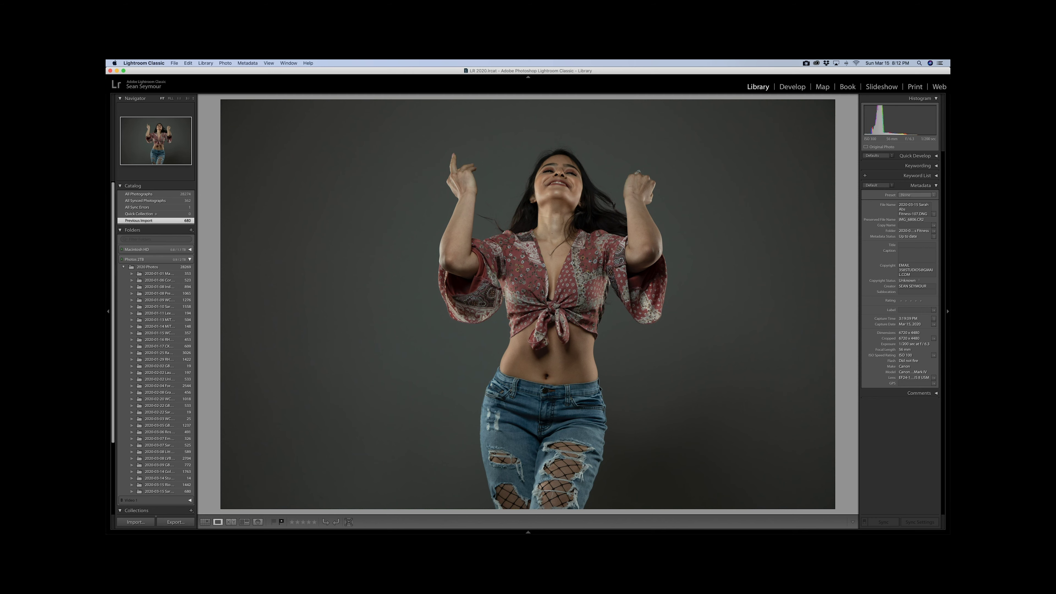
key(g)
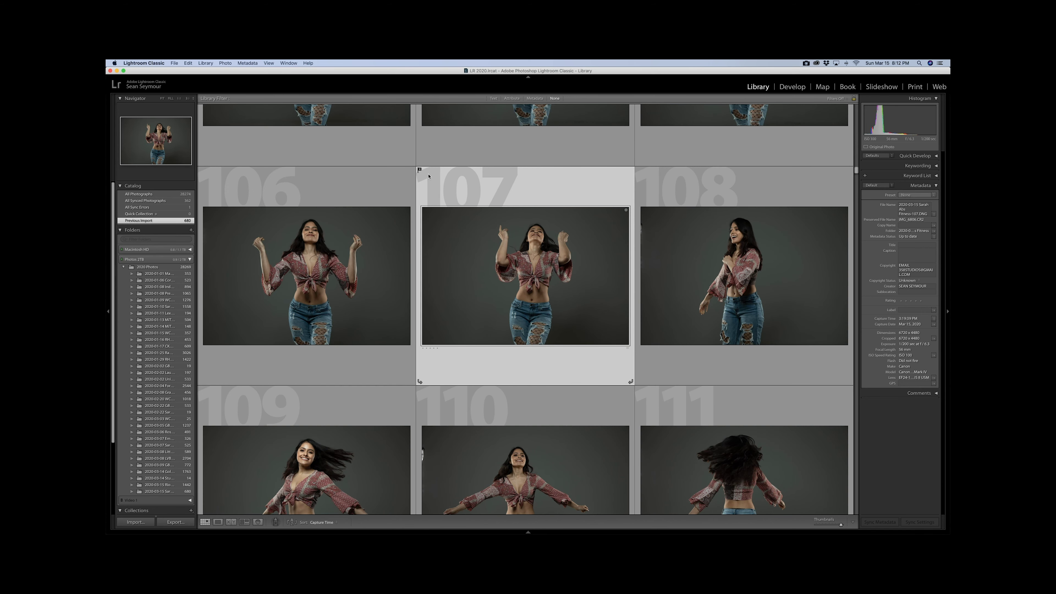
click(688, 257)
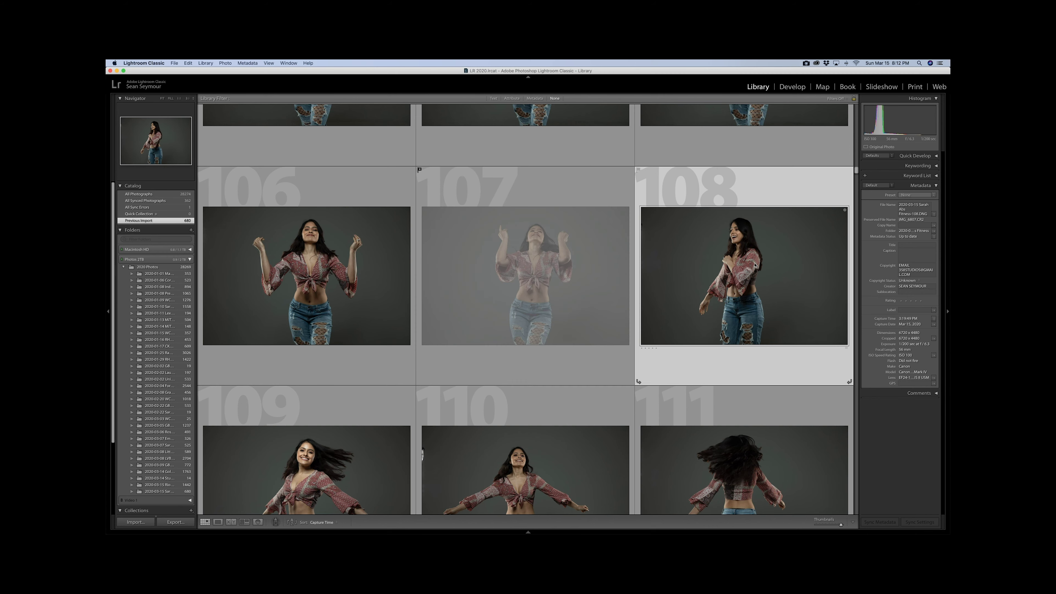
key(x)
scroll(594, 259, down, 4)
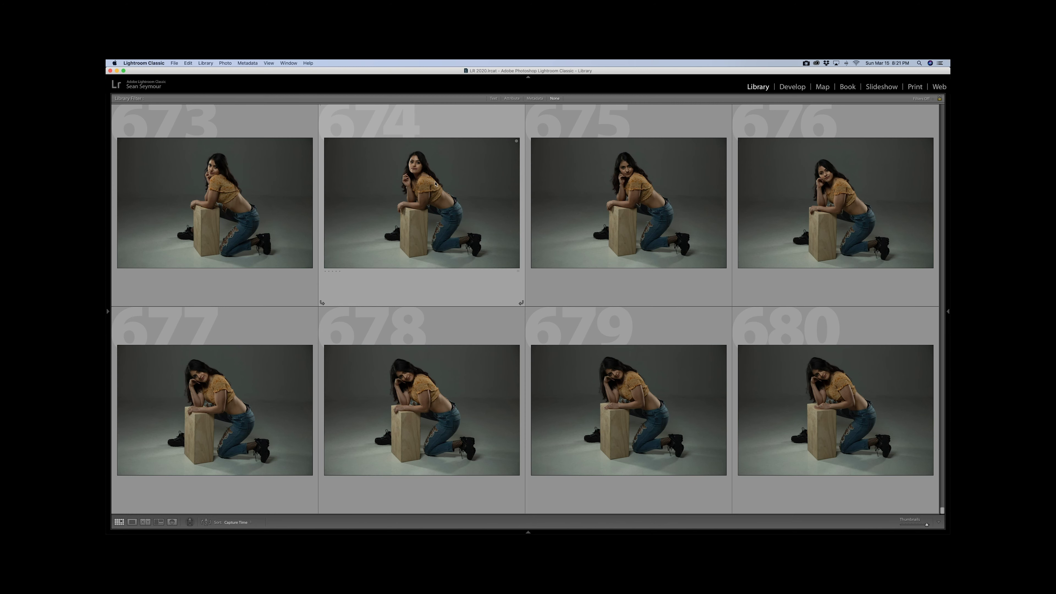
- Delete all rejected photos from disk with Photo > Delete Rejected Photos
click(291, 125)
click(225, 62)
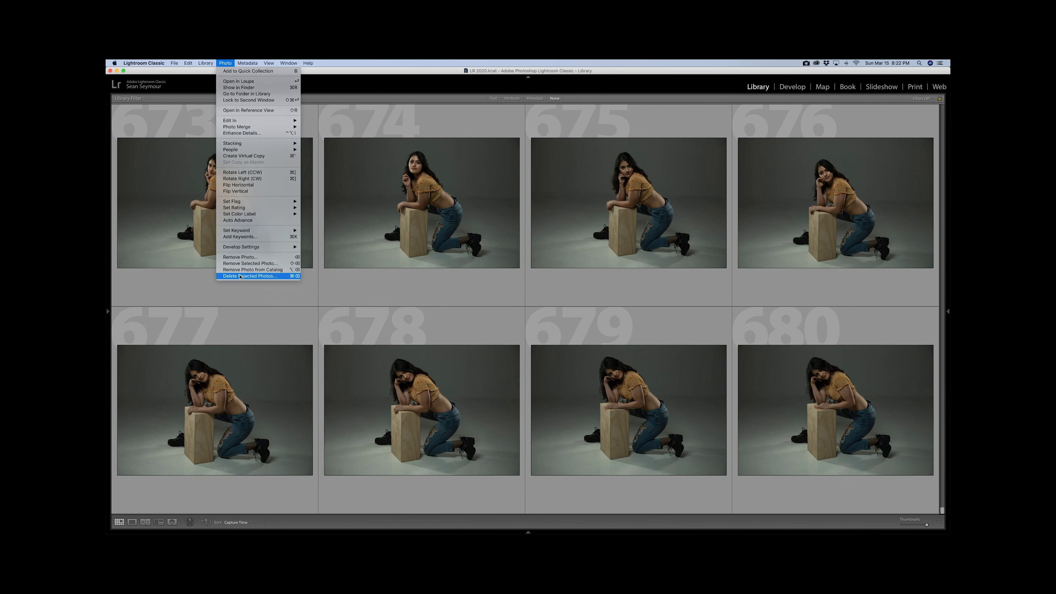
click(250, 276)
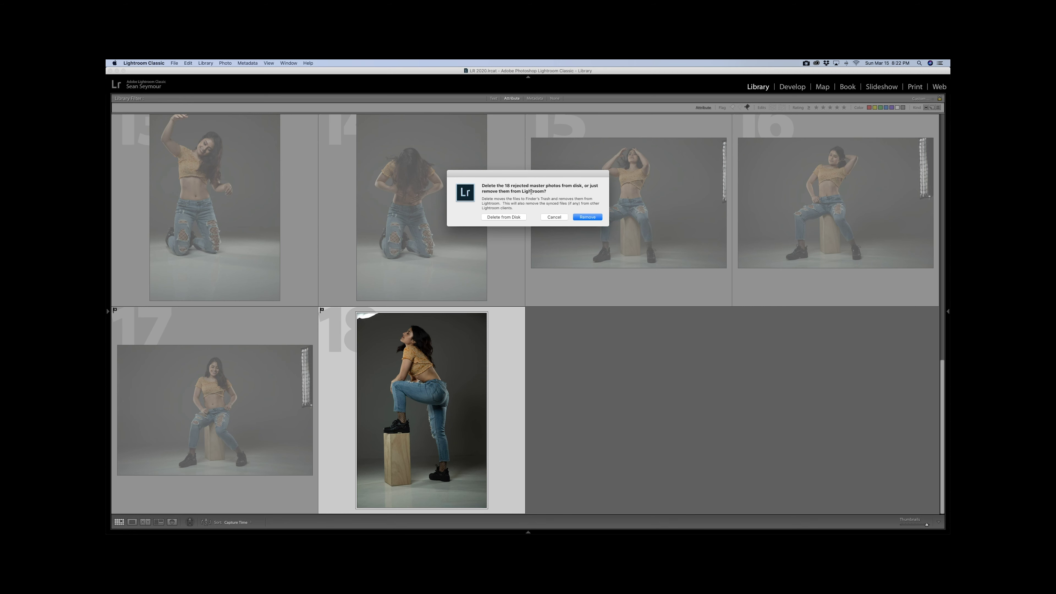
click(514, 217)
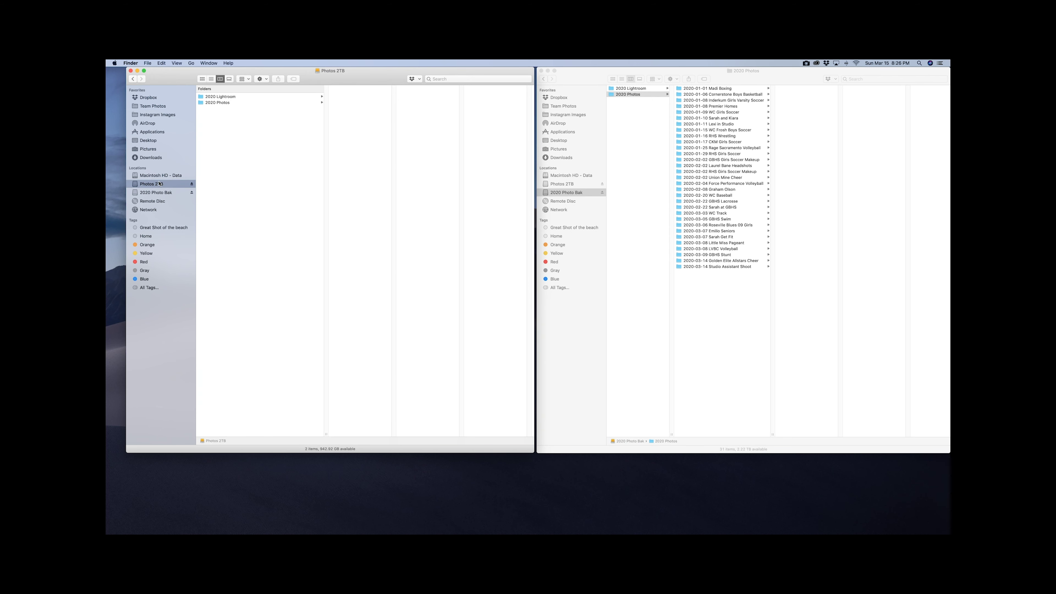
- Copy both 2020-03-15 folders, including Rio Americano Girls Lacrosse, into the backup's 2020 Photos
click(220, 103)
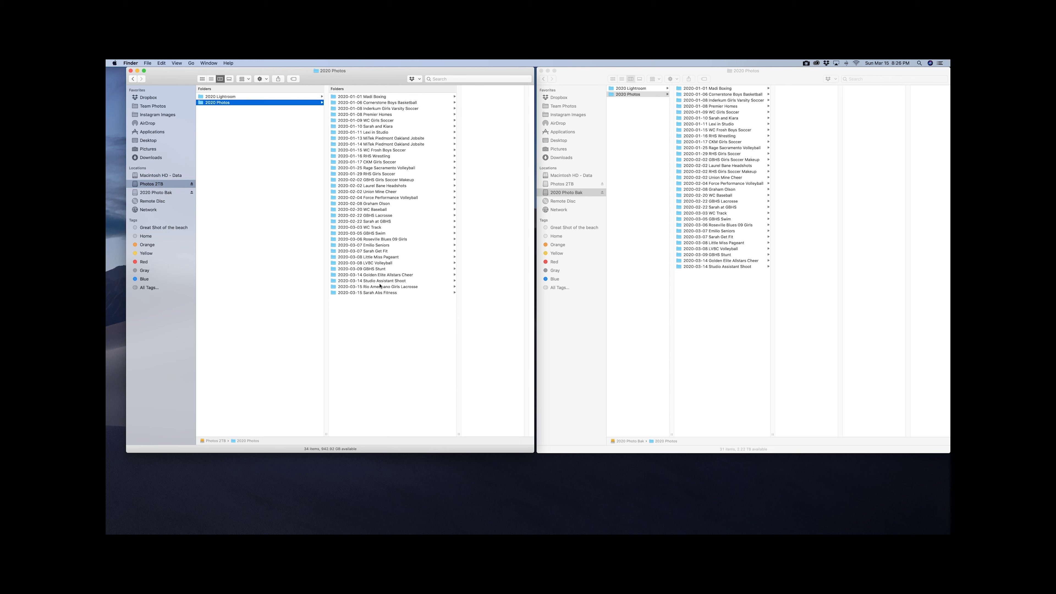
click(379, 287)
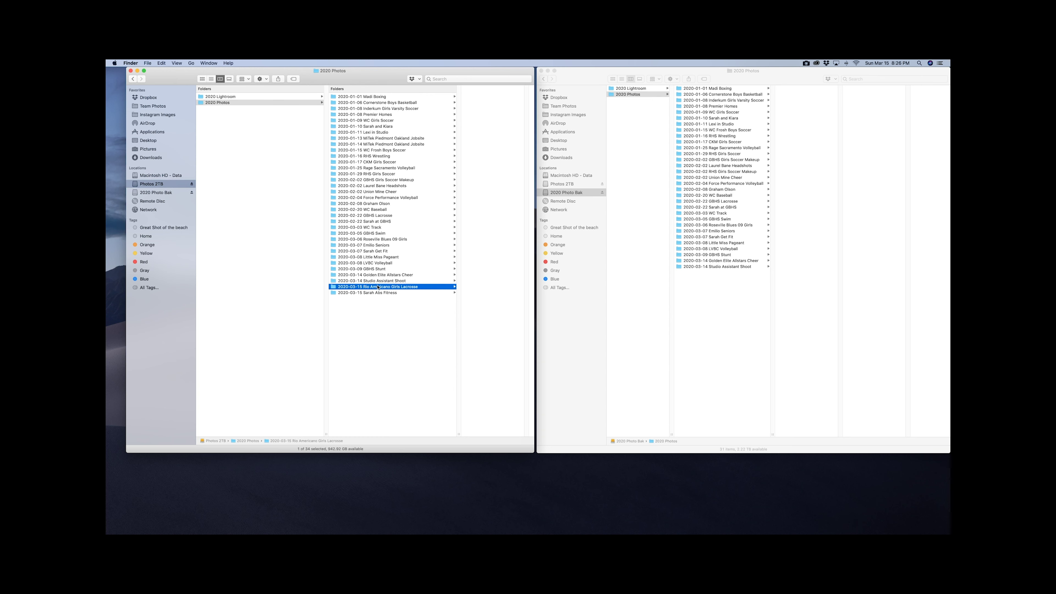
shift+click(353, 293)
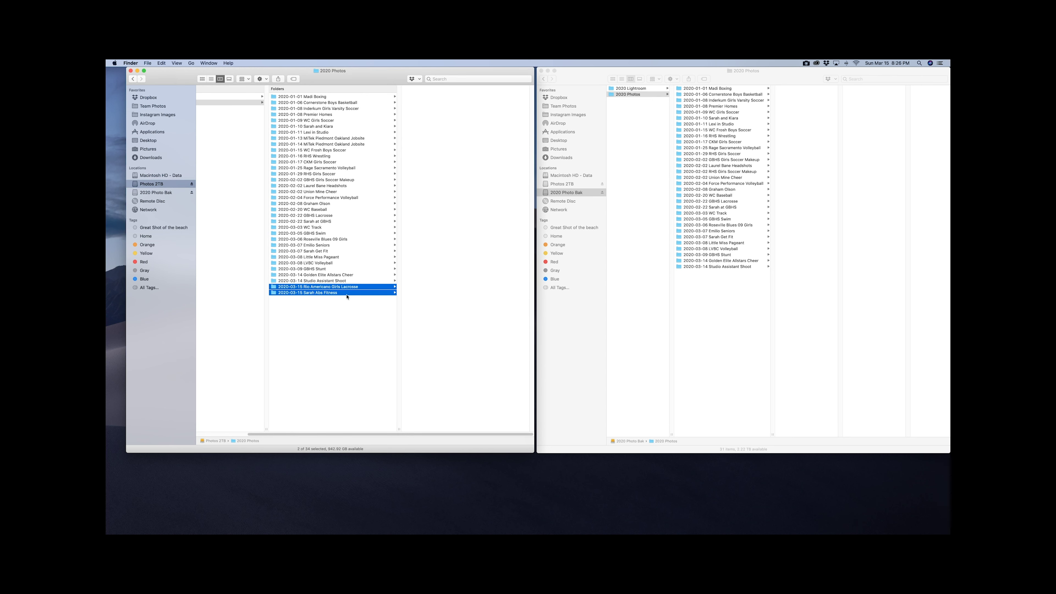
drag(274, 288, 630, 96)
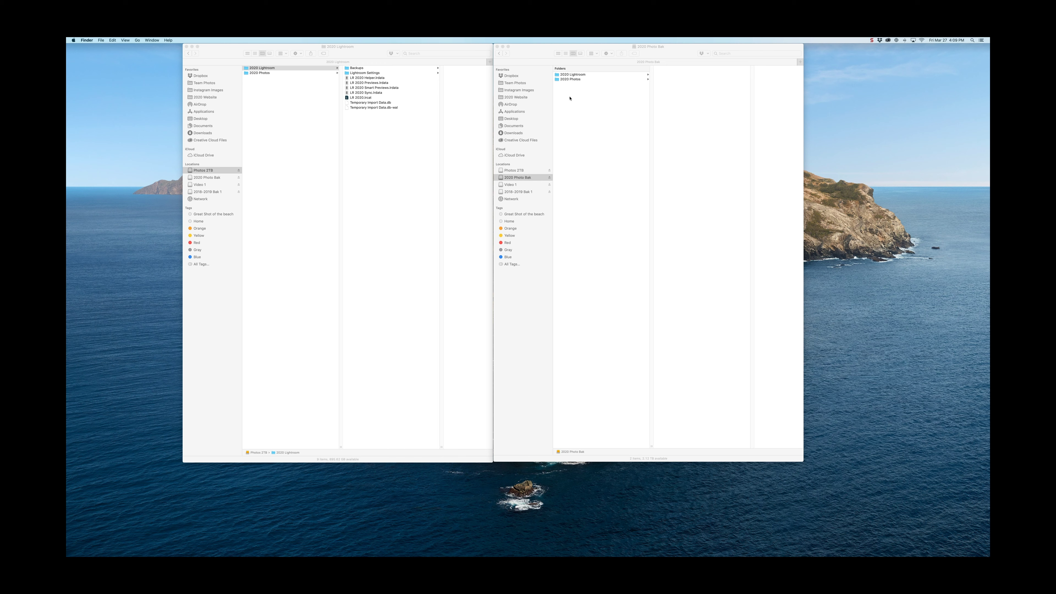
- Bring the 2020 Photo Bak drive's Finder window to the front
click(579, 76)
- Open LR 2020.lrcat from the 2020 Photo Bak drive's 2020 Lightroom folder in Lightroom
click(579, 75)
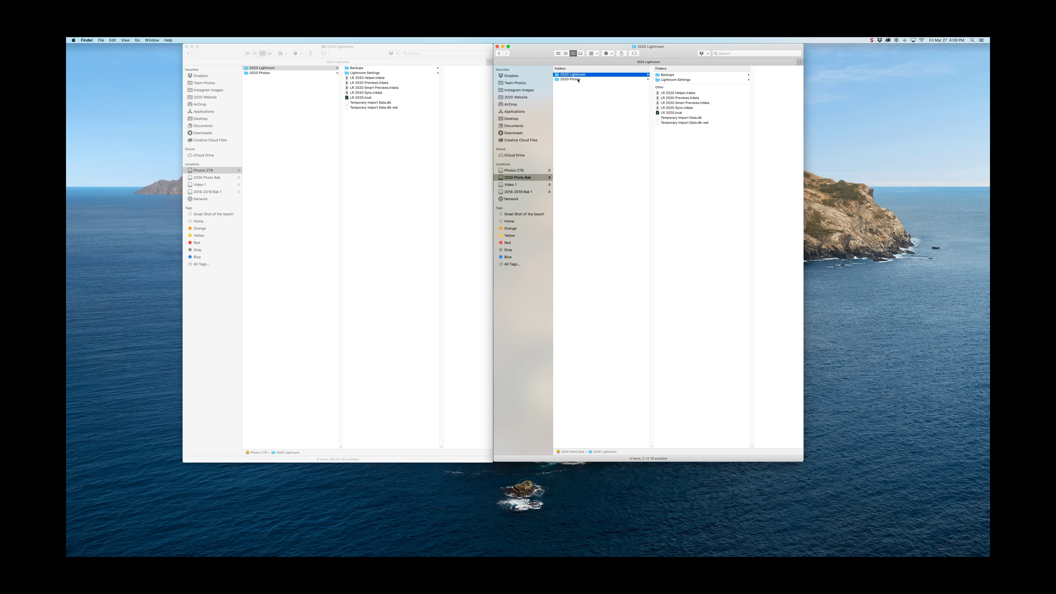
click(577, 80)
double_click(658, 113)
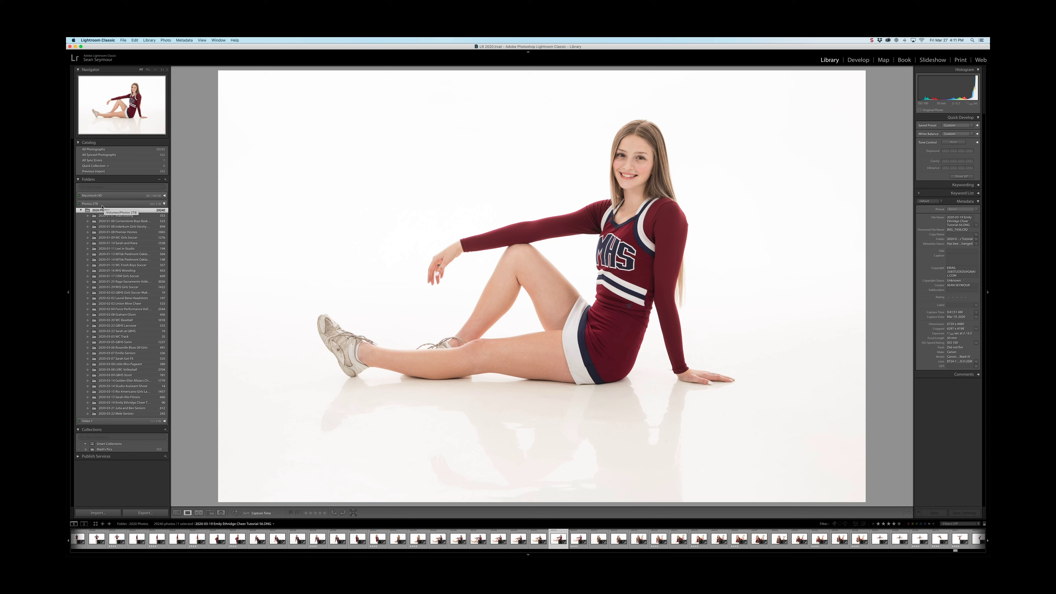
- Quit Lightroom Classic from its application menu
click(98, 40)
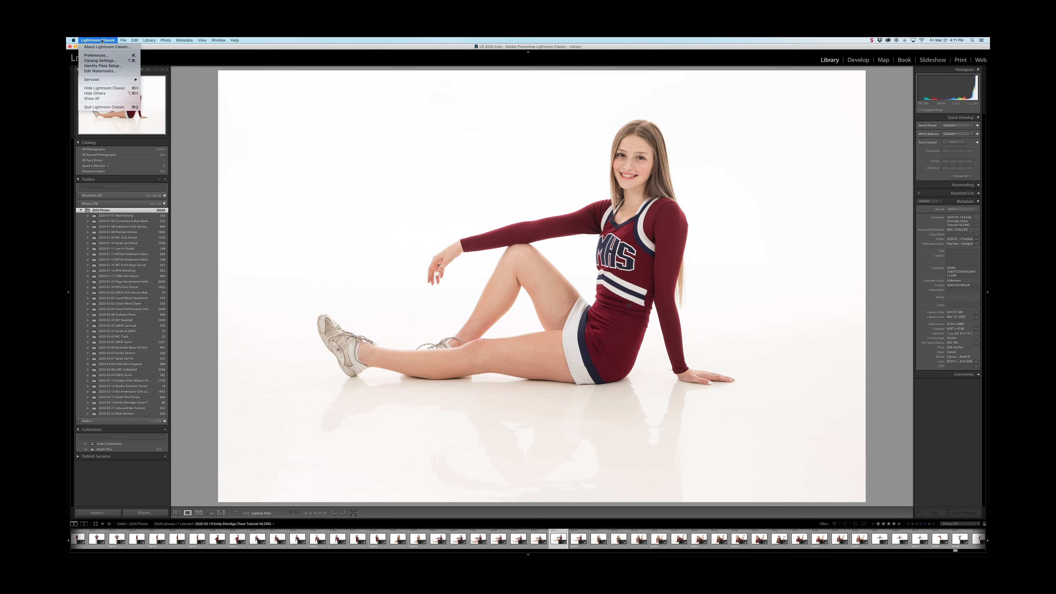
click(103, 107)
- Eject the Photos 2TB drive and reopen the backup LR 2020.lrcat catalog
click(238, 170)
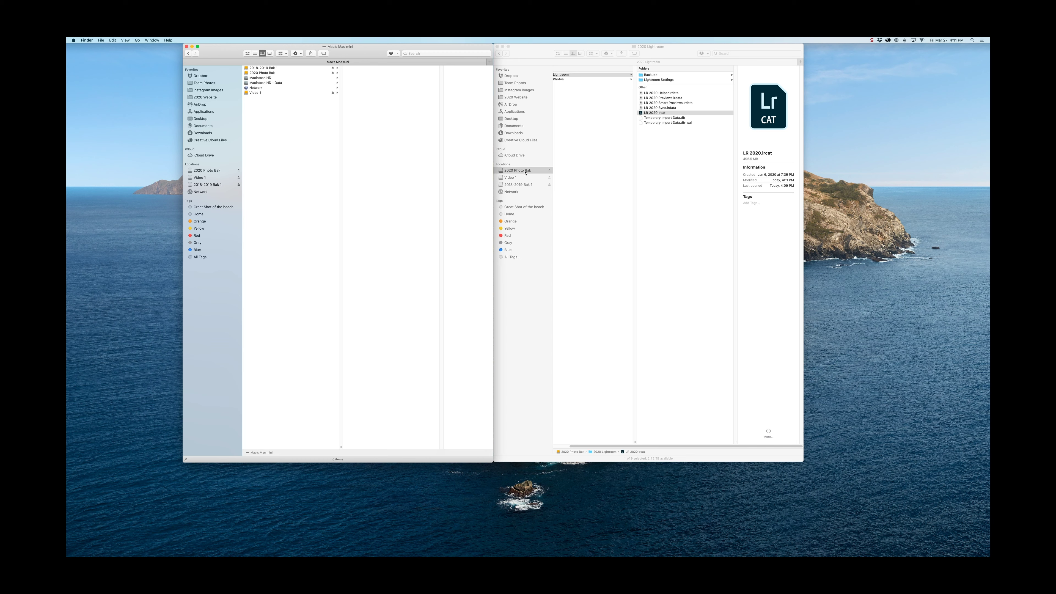
double_click(641, 113)
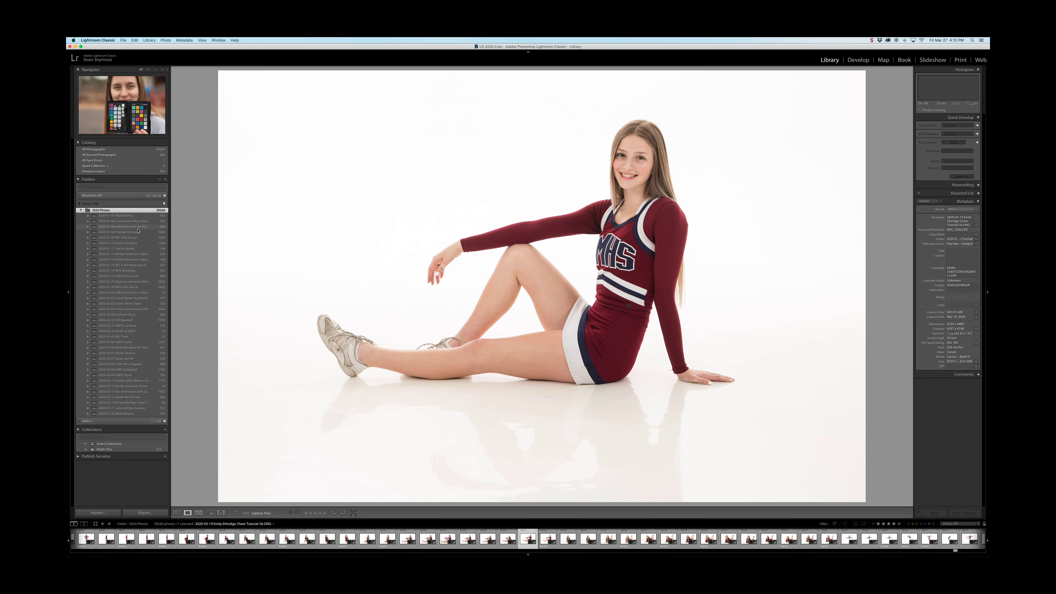
- Relink the missing 2020 Photos folder to 2020 Photo Bak > 2020 Photos using Find Missing Folder
right_click(109, 212)
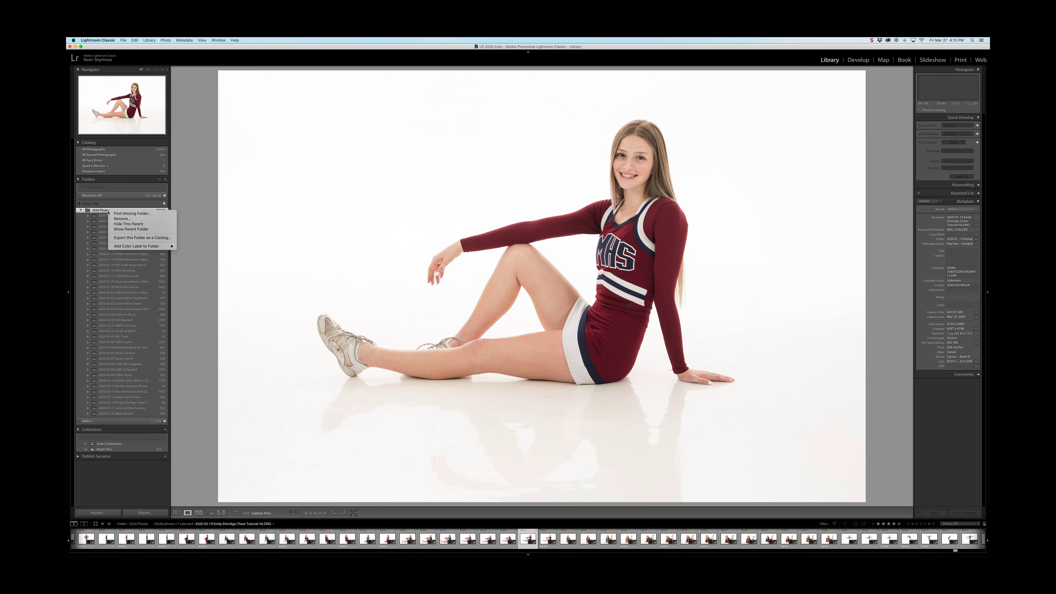
click(144, 214)
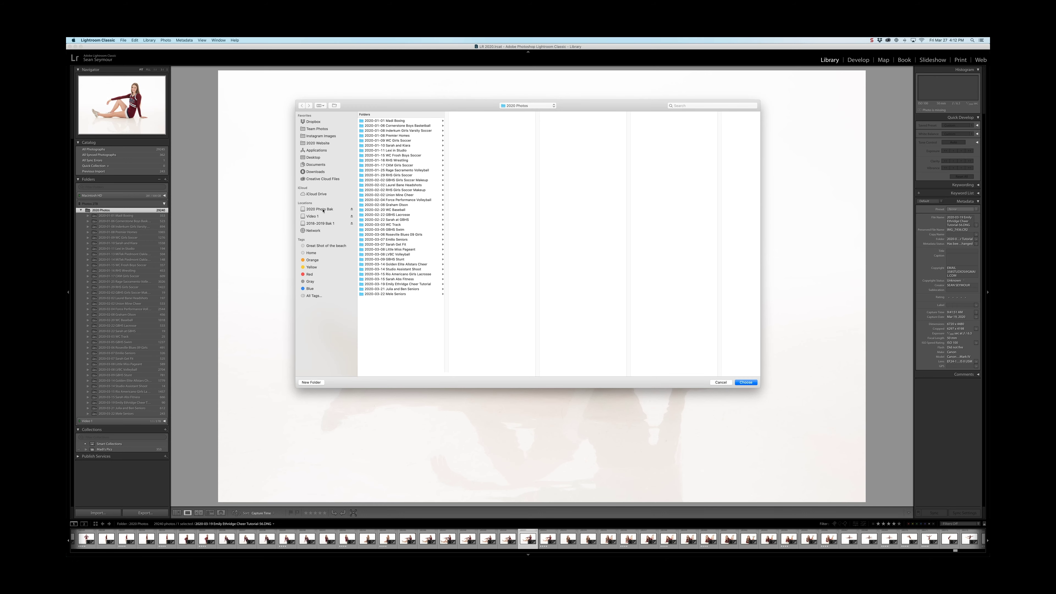
click(323, 210)
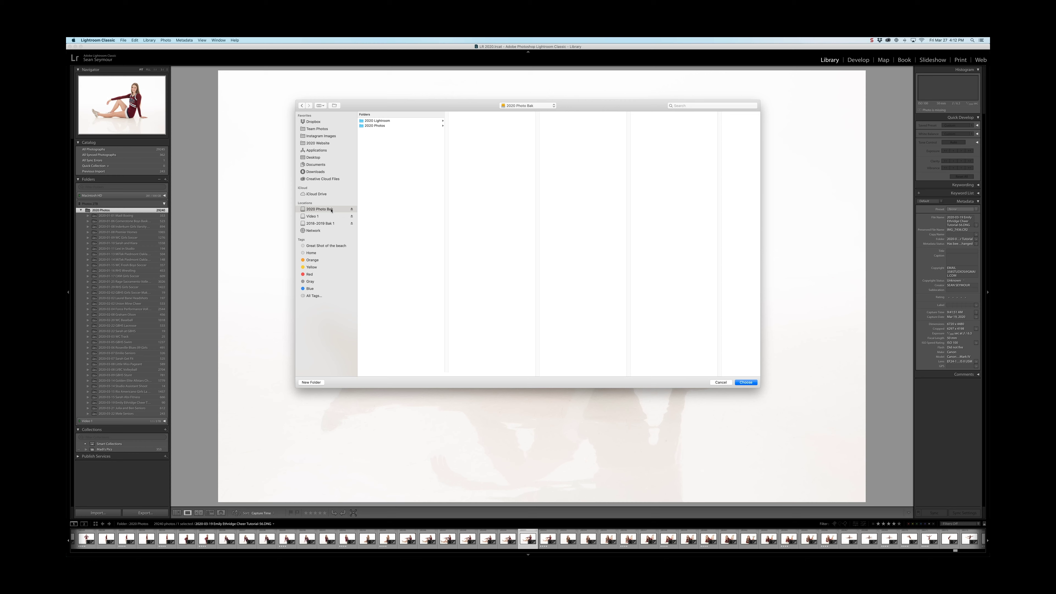
click(376, 126)
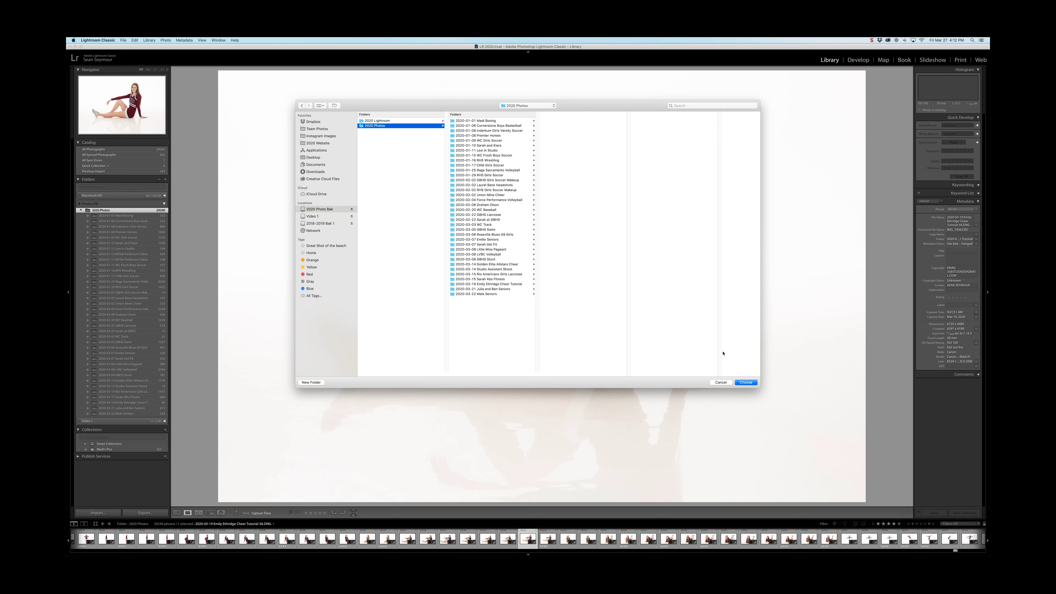
click(740, 383)
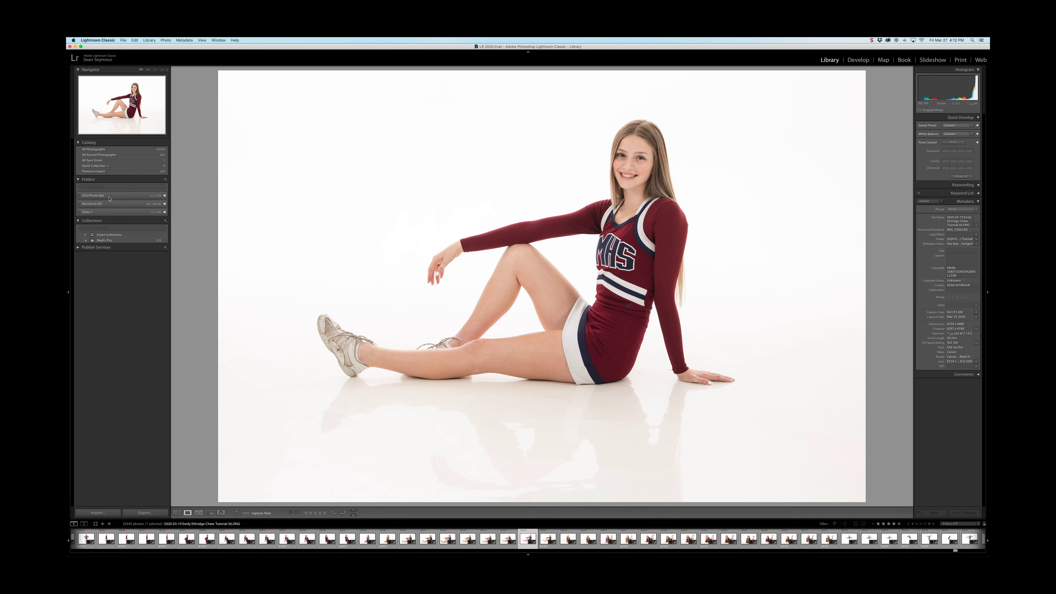
click(164, 195)
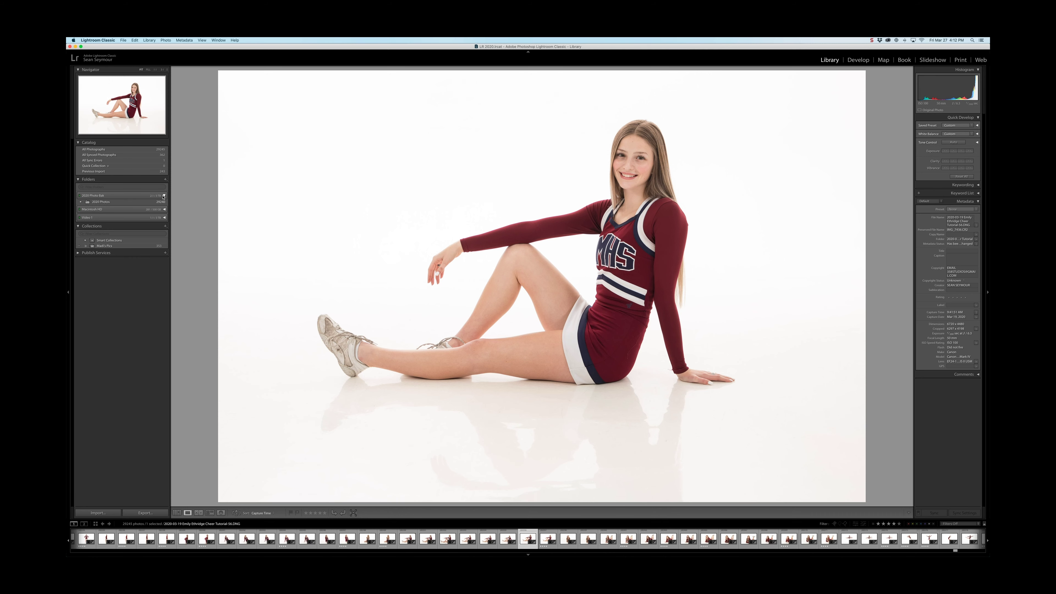
- Expand 2020 Photos under 2020 Photo Bak to list its dated shoot subfolders
click(81, 202)
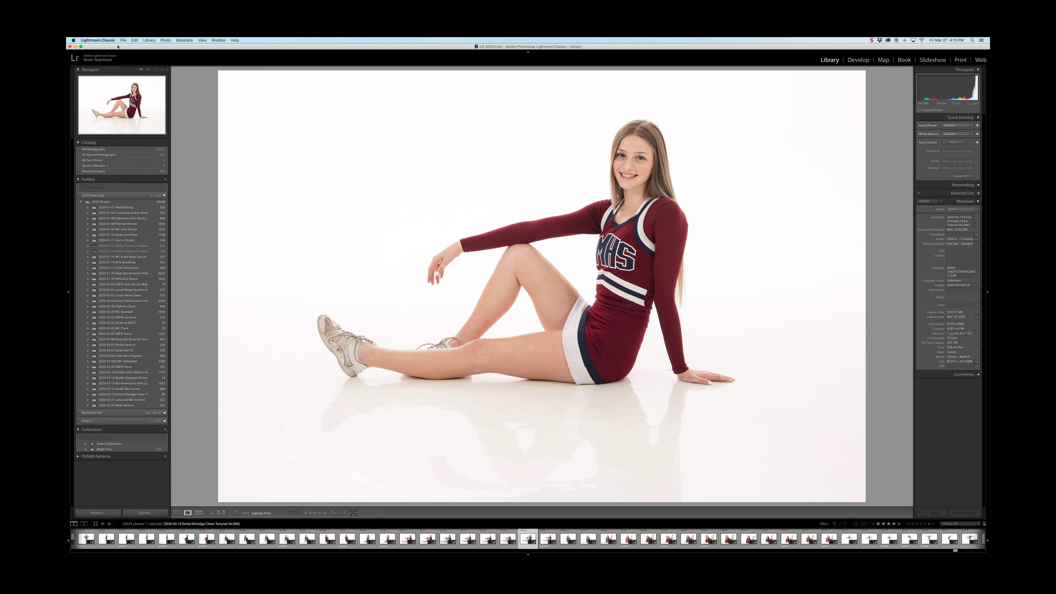
click(108, 40)
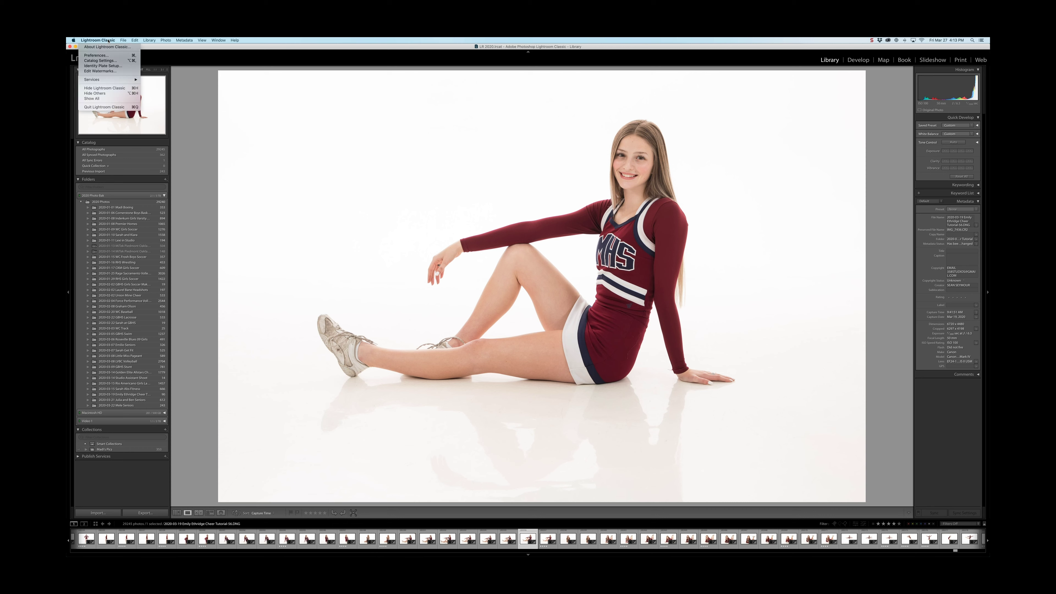
- Quit Lightroom and open 2019 Lightroom-2.lrcat from 2018-2019 Bak 1 > 2019 Photo Backup > 2019 Lightroom
click(105, 107)
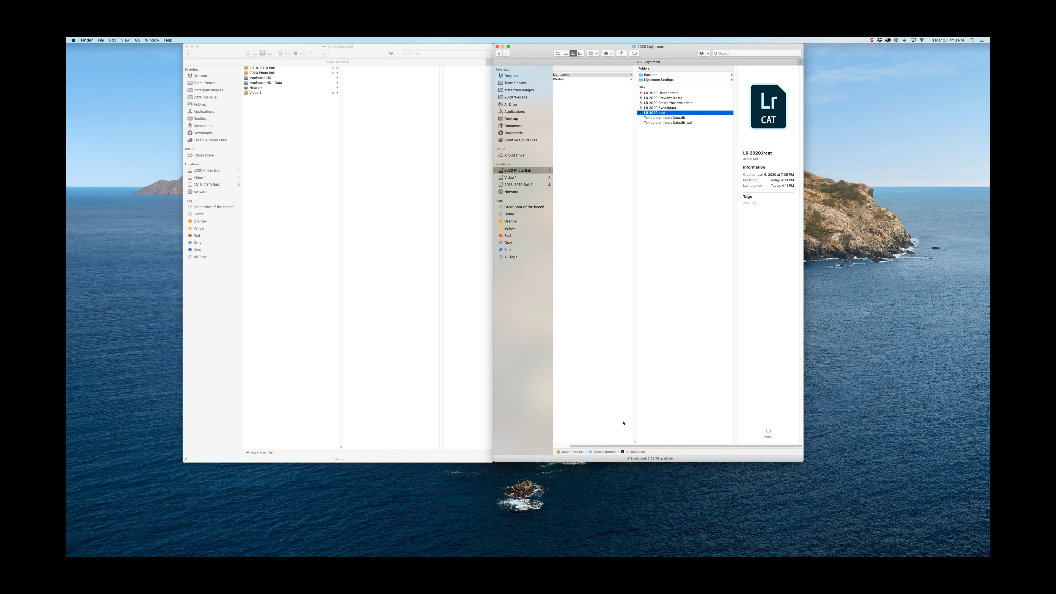
scroll(621, 440, left, 3)
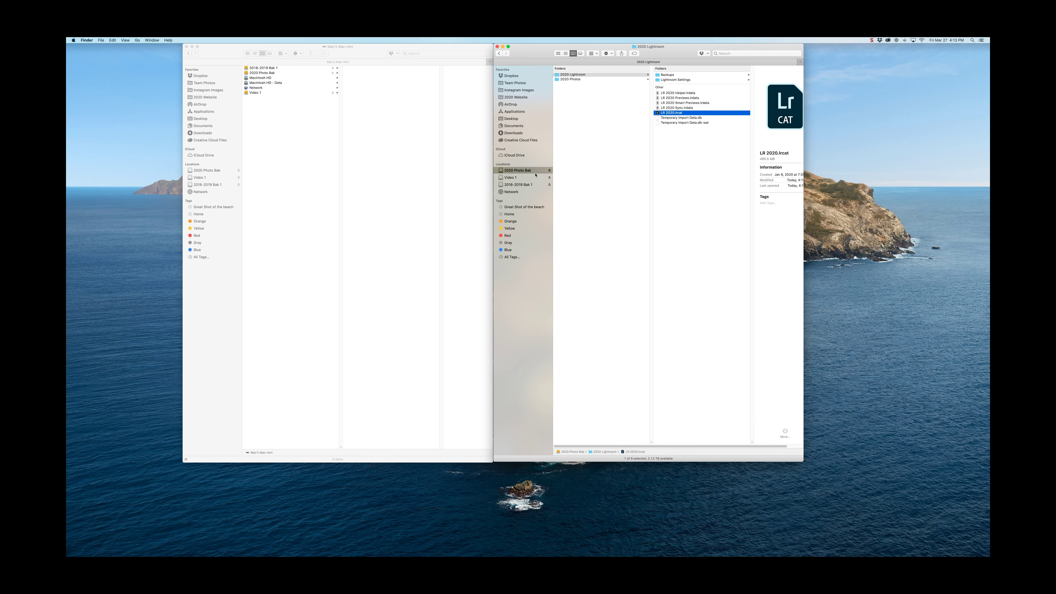
click(526, 186)
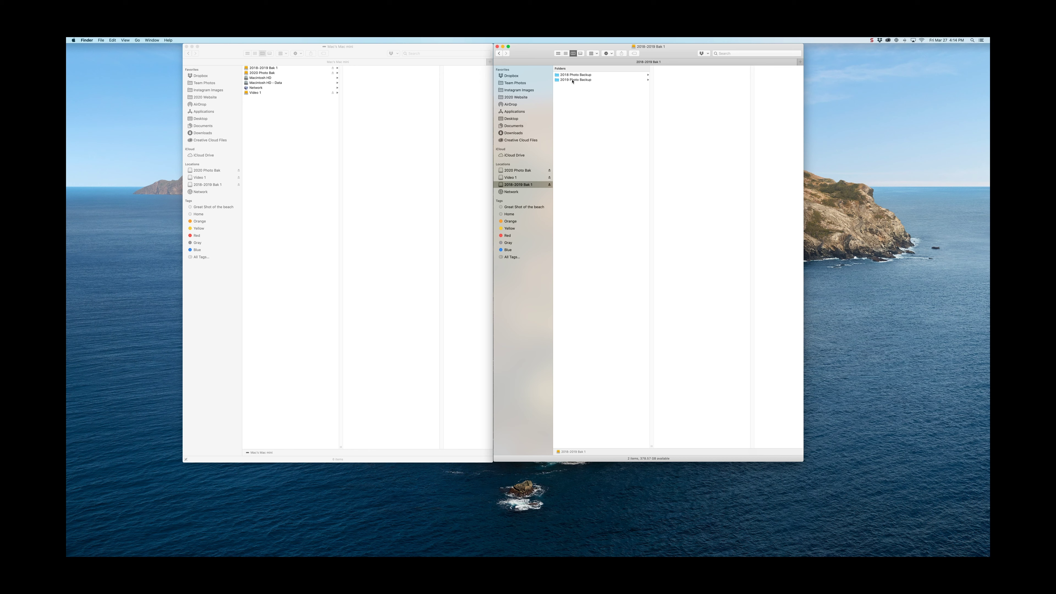
click(573, 80)
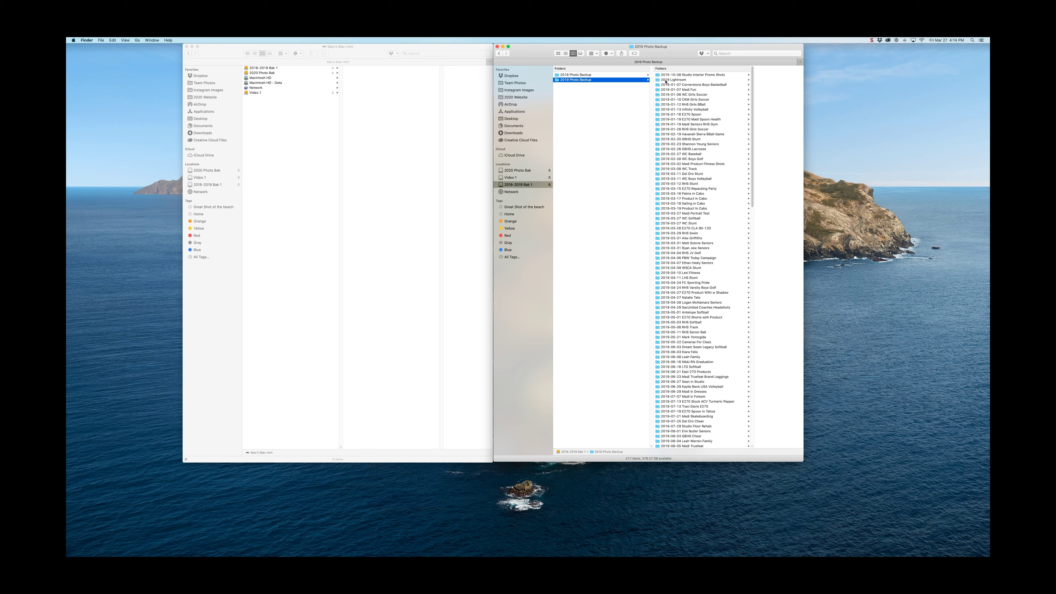
click(666, 80)
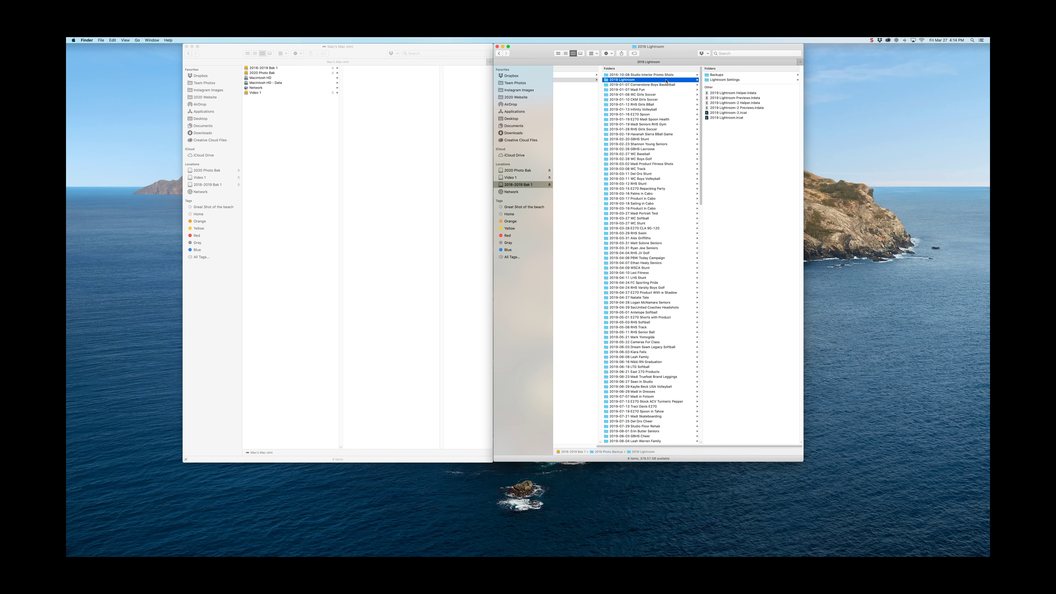
click(725, 113)
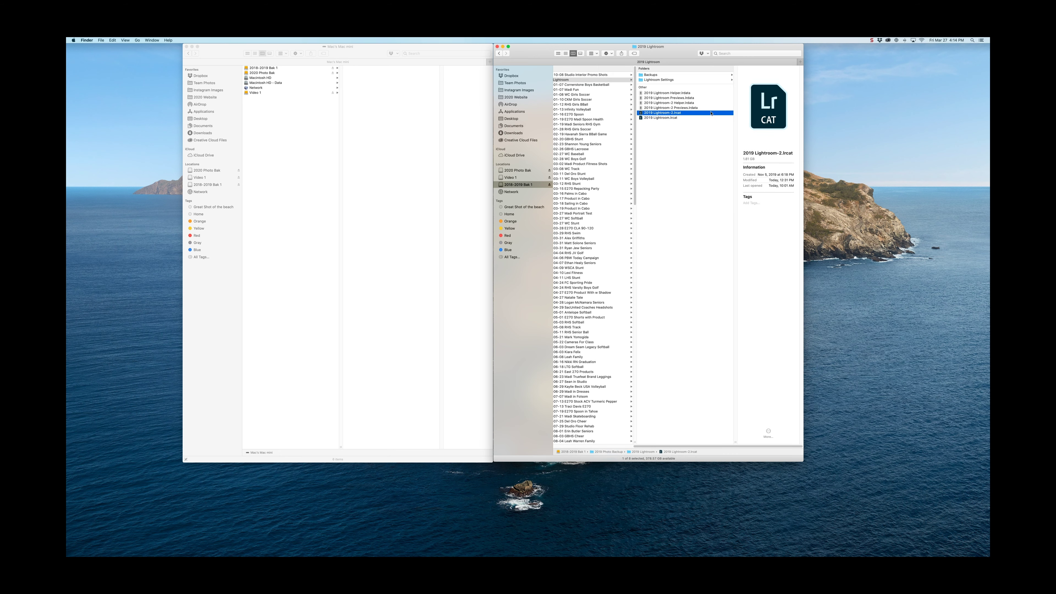
double_click(668, 113)
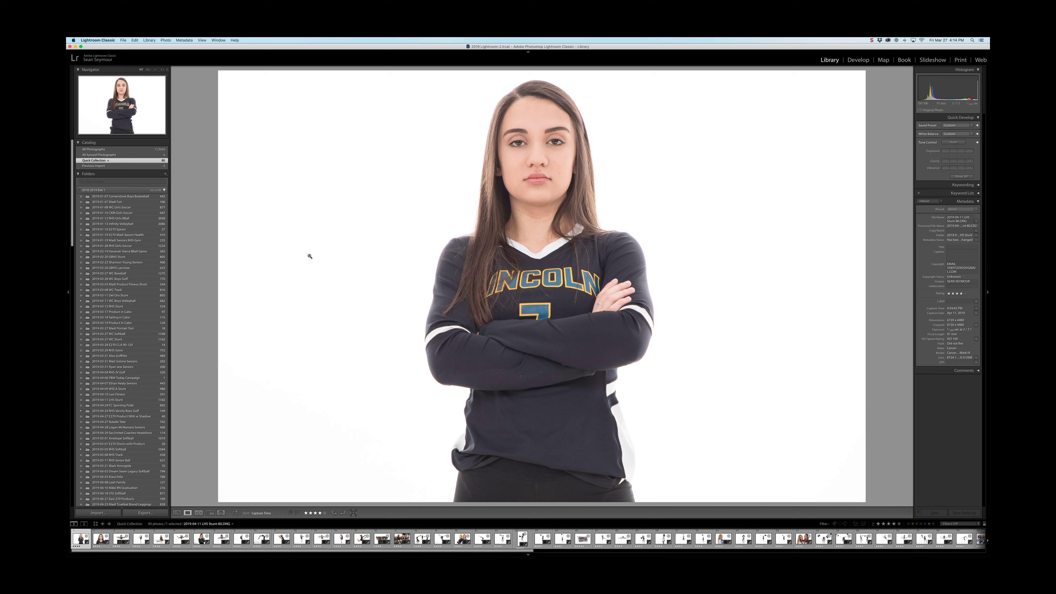
- Check photos load in 2019-03-18 Sailing in Cabo and 2019-03-27 WC Stunt, then quit Lightroom
click(125, 317)
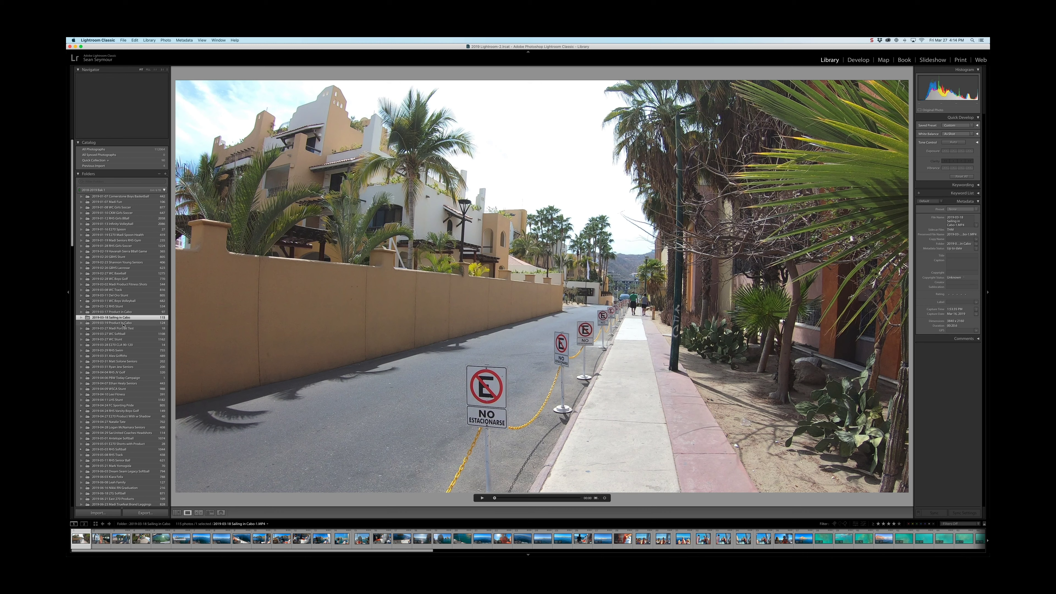
click(108, 339)
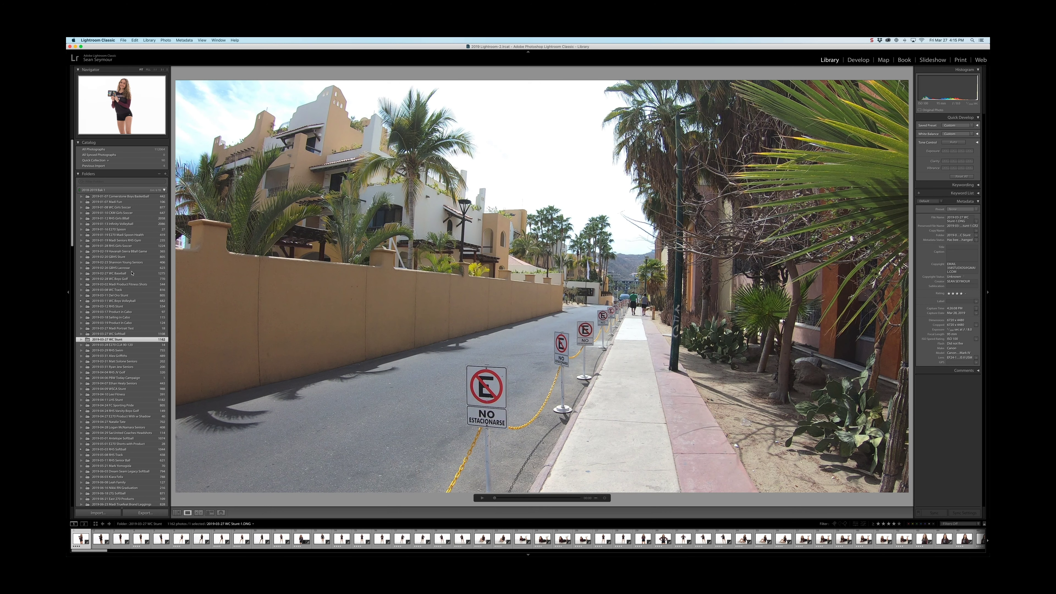
click(106, 41)
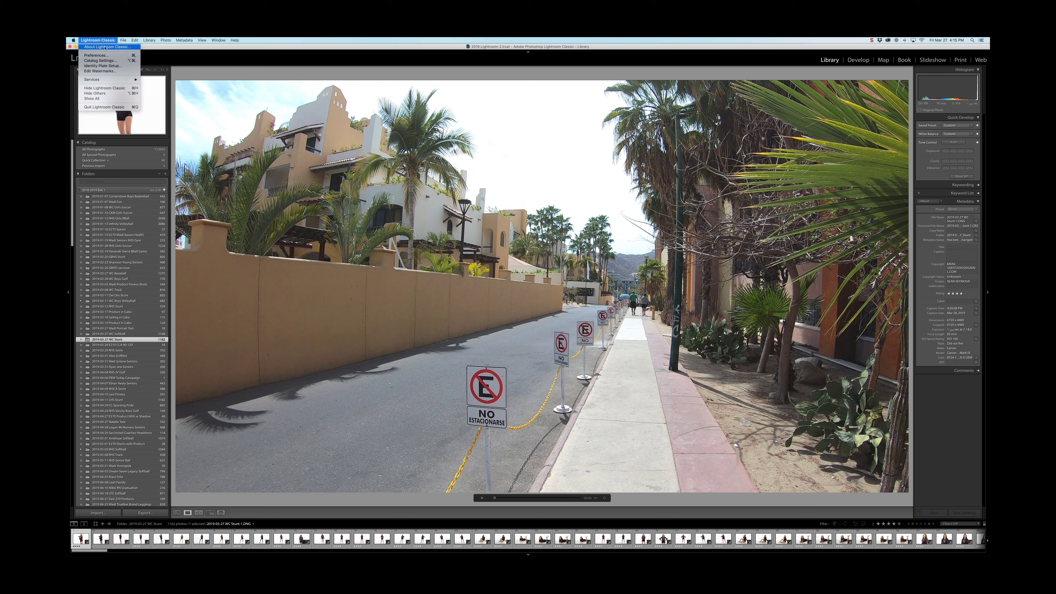
click(104, 107)
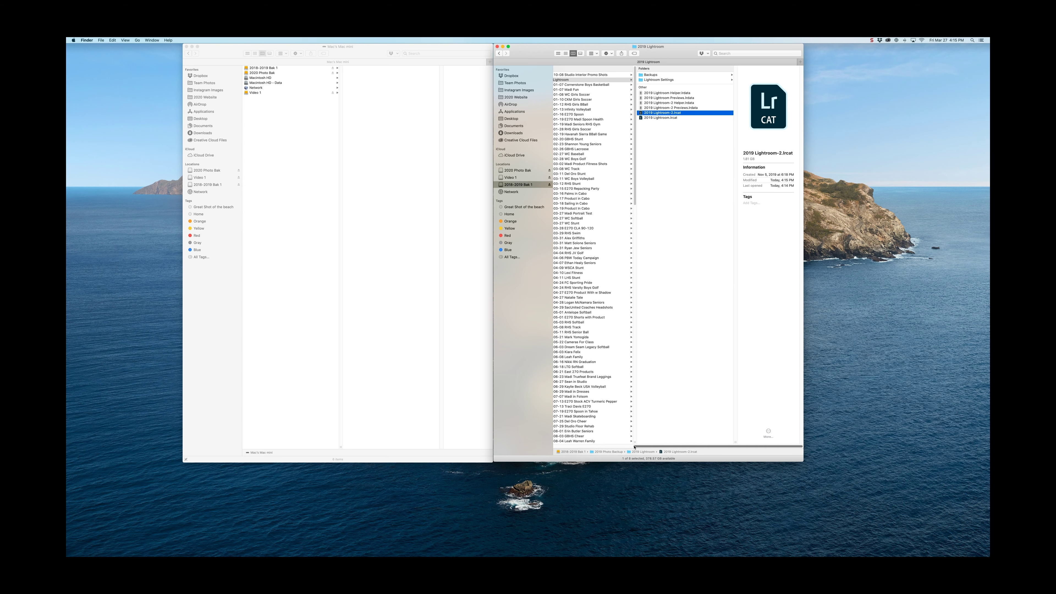
- Open the working LR 2020.lrcat from the reconnected Photos 2TB drive's 2020 Lightroom folder
drag(634, 446, 555, 446)
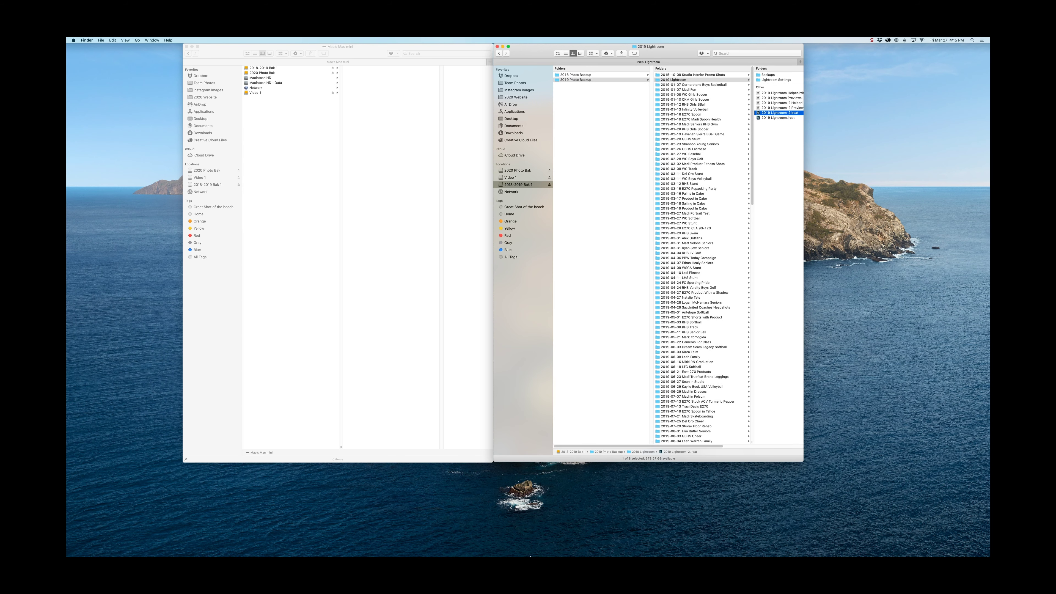
mouse_move(527, 555)
click(520, 169)
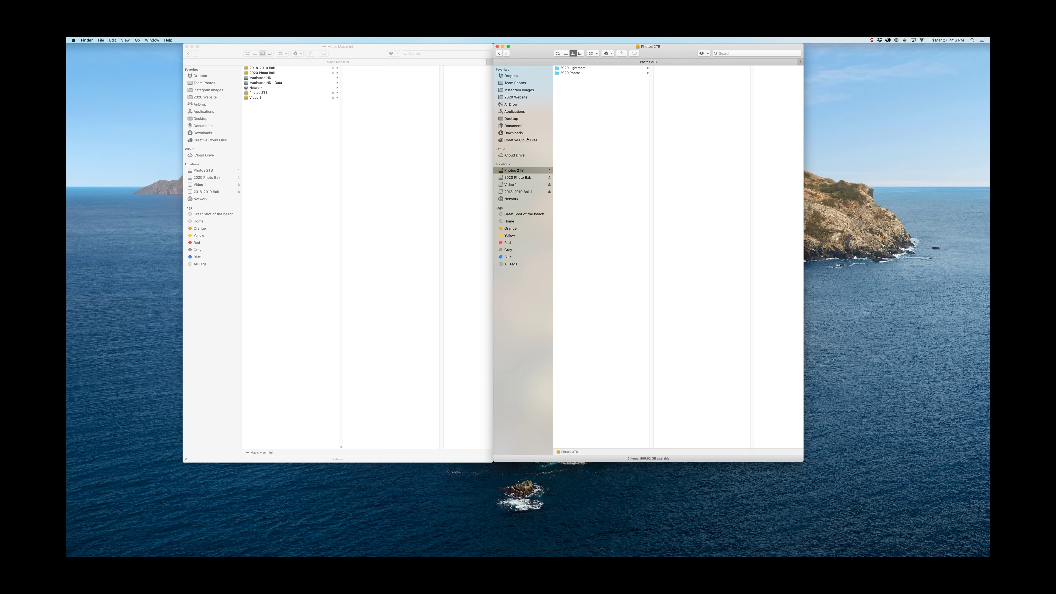
click(574, 68)
double_click(665, 98)
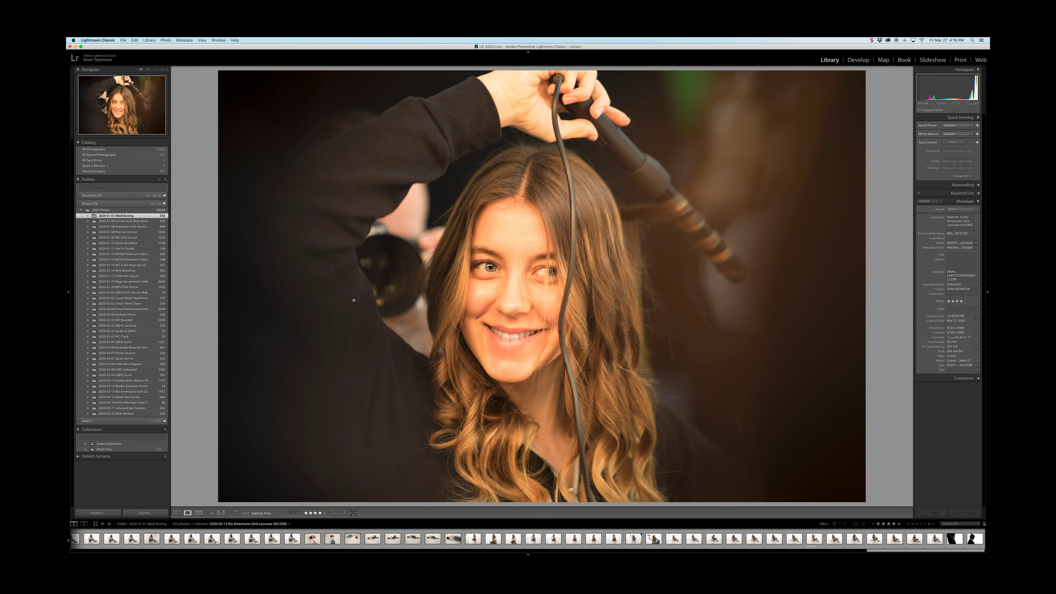
key(super+h)
- Show Photos 2TB > 2020 Lightroom > 2020 Photos in one Finder window
click(194, 170)
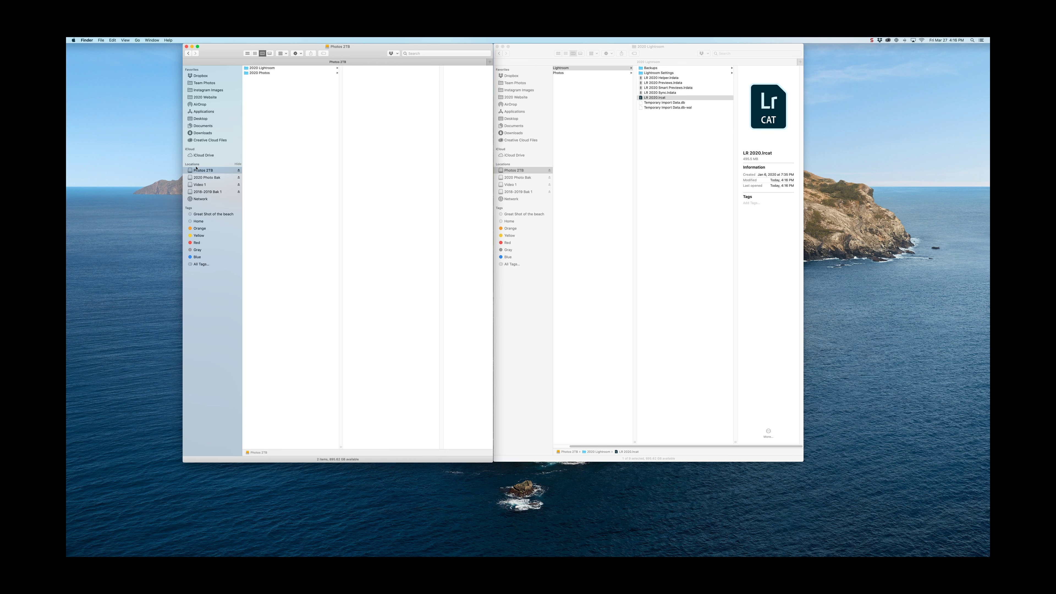
click(269, 70)
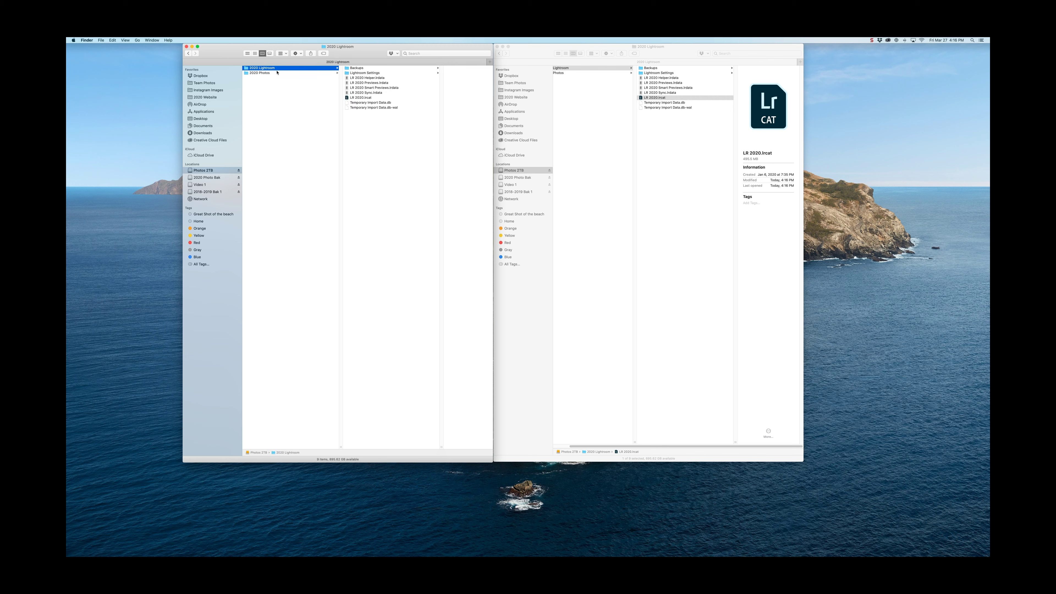
click(265, 73)
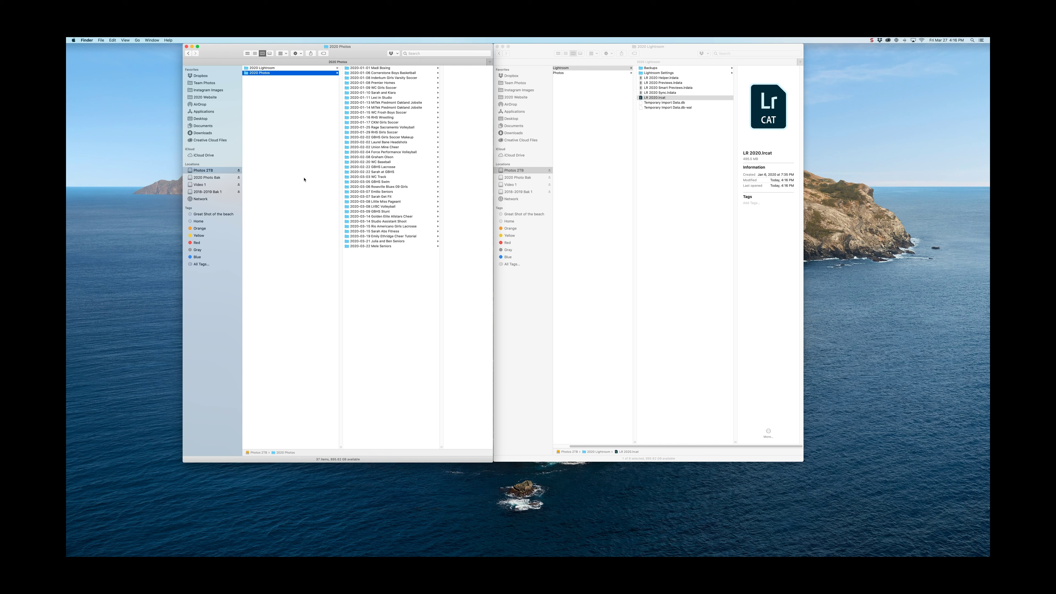
- Show 2020 Photos on the 2020 Photo Bak drive in the other Finder window for comparison
click(515, 179)
click(516, 178)
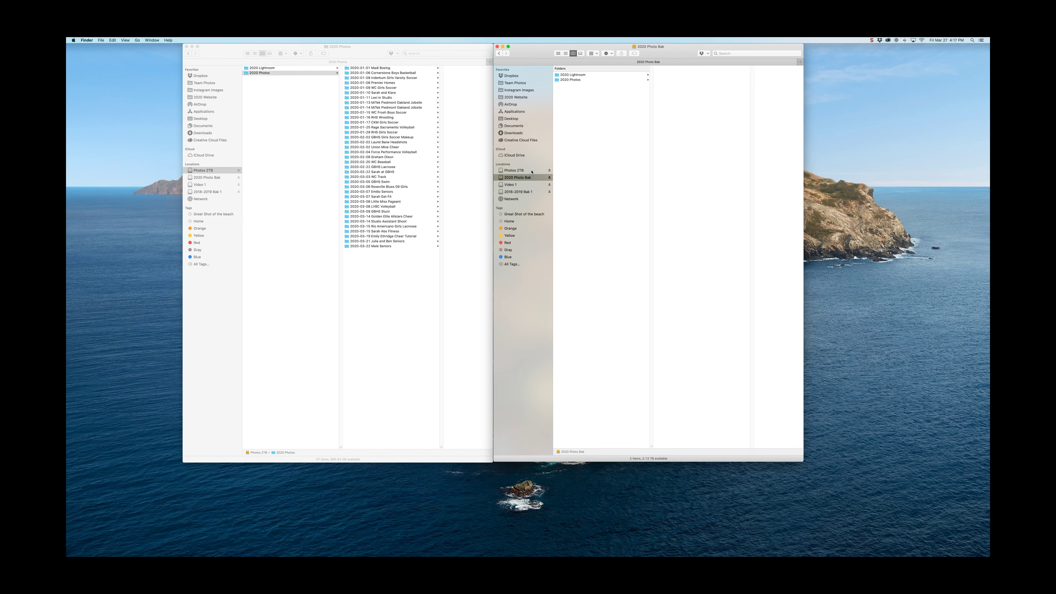
click(581, 80)
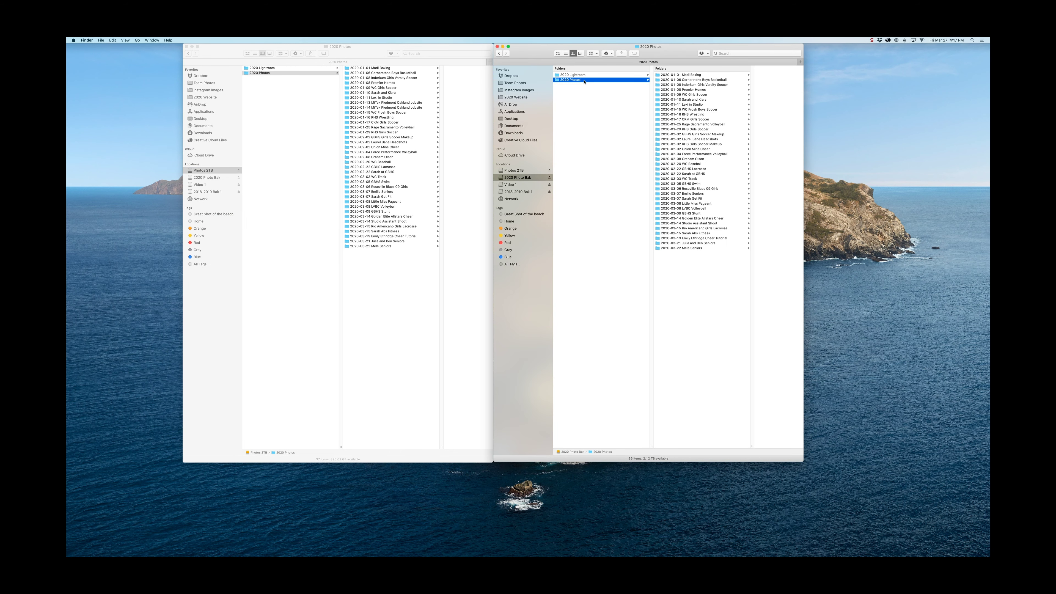